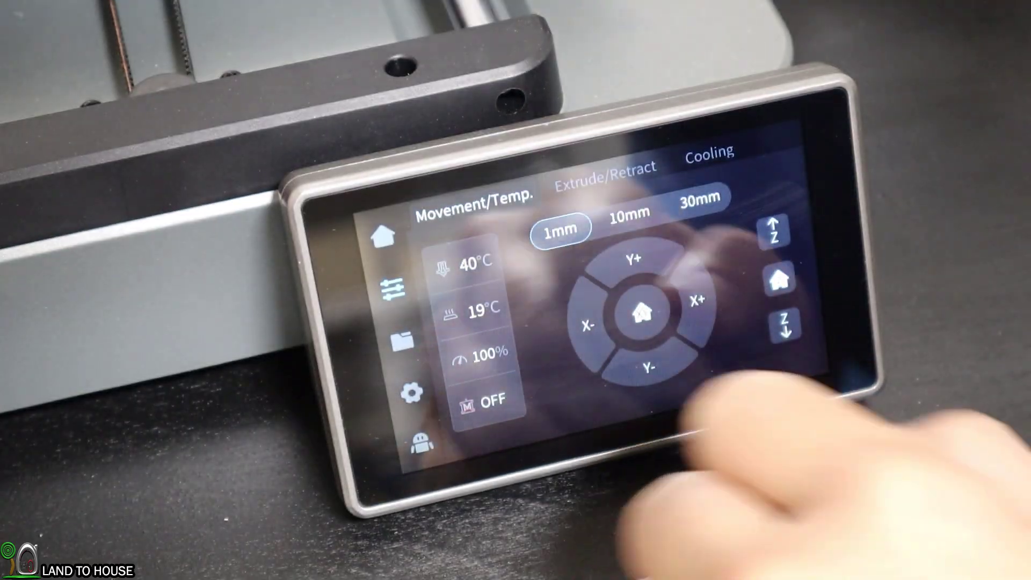
- Extrude filament from the Extrude/Retract controls after the nozzle heats to 220°C
{"action": "left_click", "coordinate": [606, 173]}
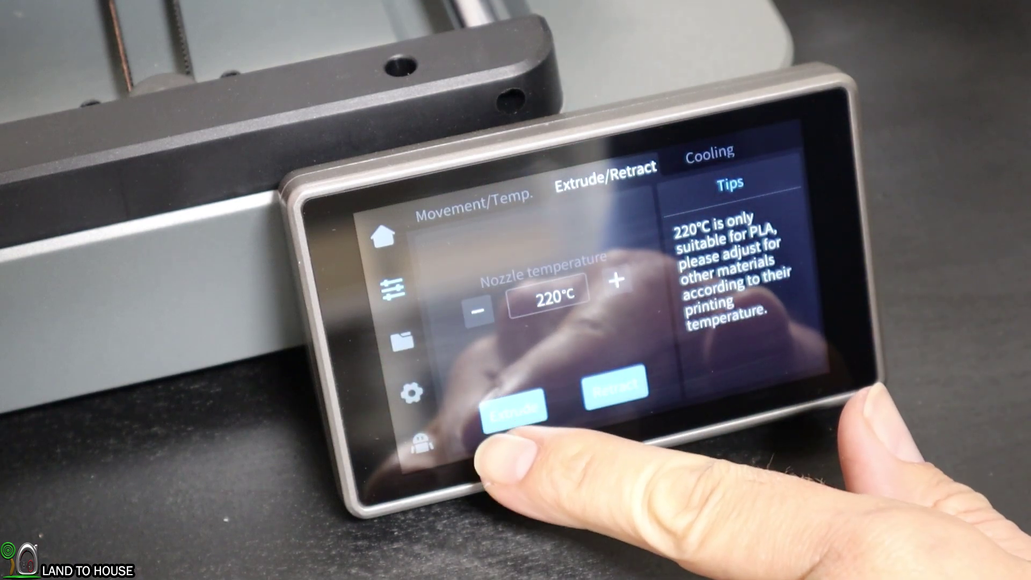
{"action": "left_click", "coordinate": [513, 411]}
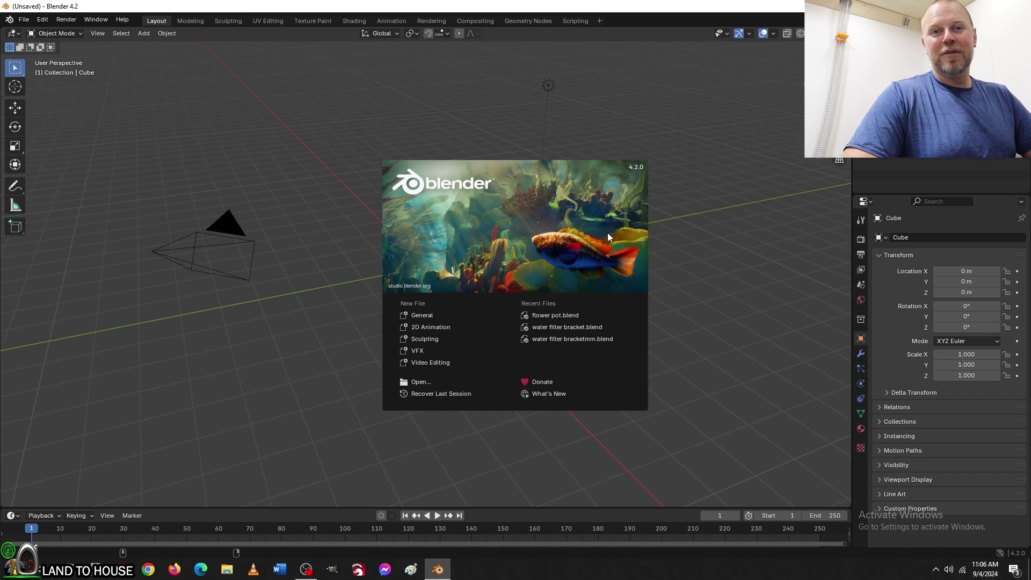
- Close the splash screen and delete the default cube, camera and light
{"action": "left_click", "coordinate": [653, 203]}
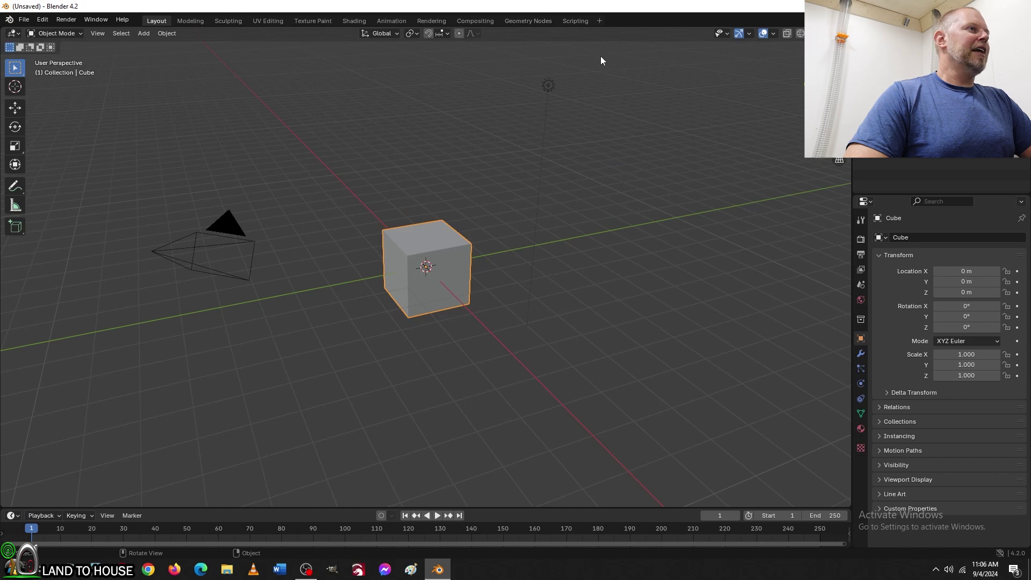
{"action": "left_click_drag", "start_coordinate": [601, 55], "coordinate": [137, 328]}
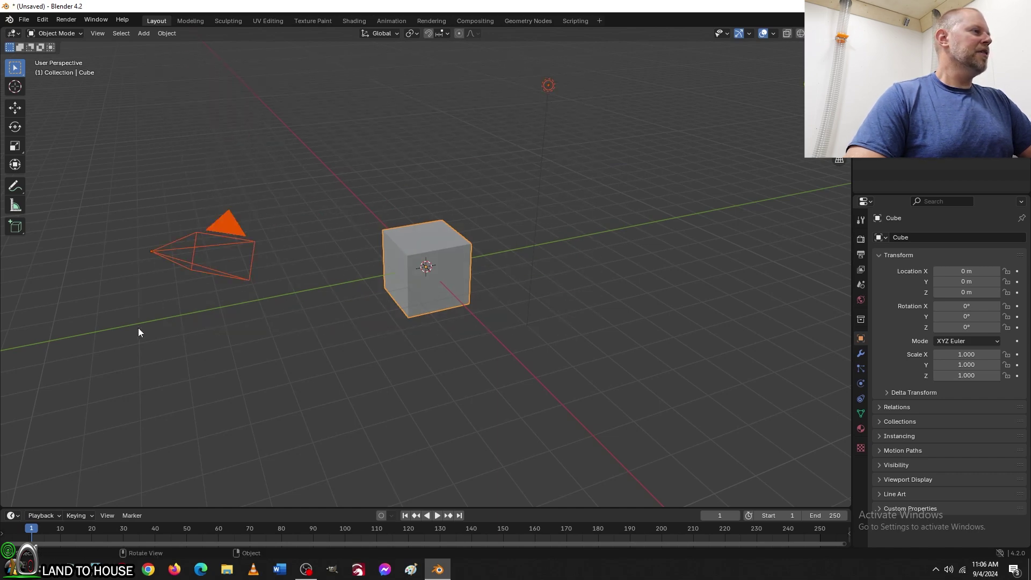
{"action": "key", "text": "Delete"}
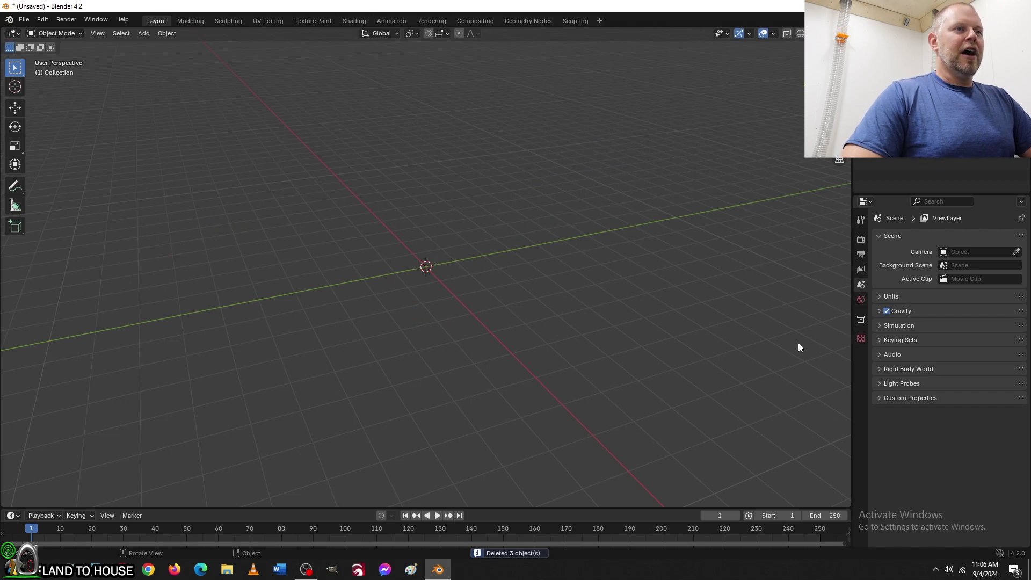
- Set the scene's length unit to millimeters
{"action": "left_click", "coordinate": [881, 299]}
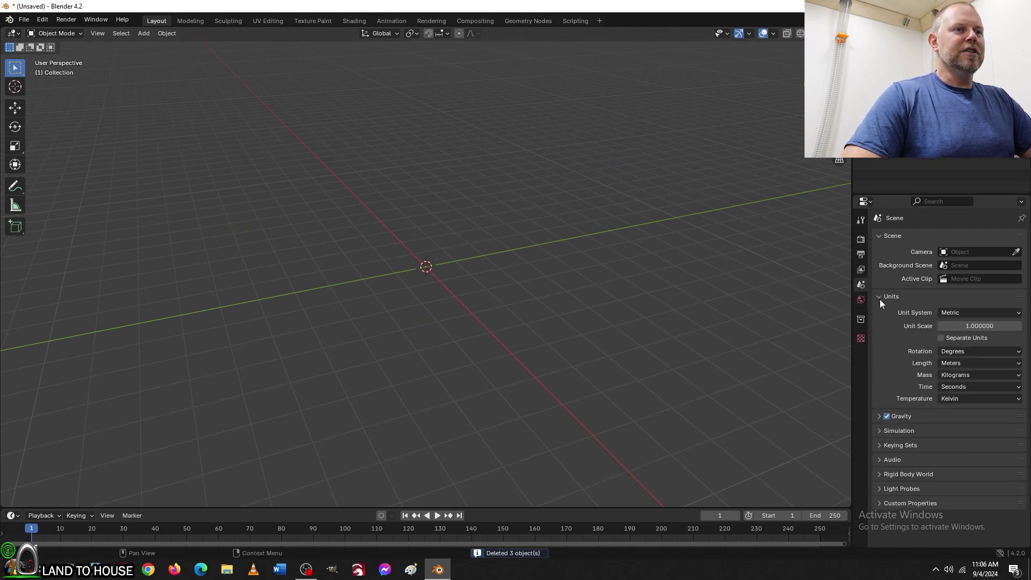
{"action": "left_click", "coordinate": [959, 362]}
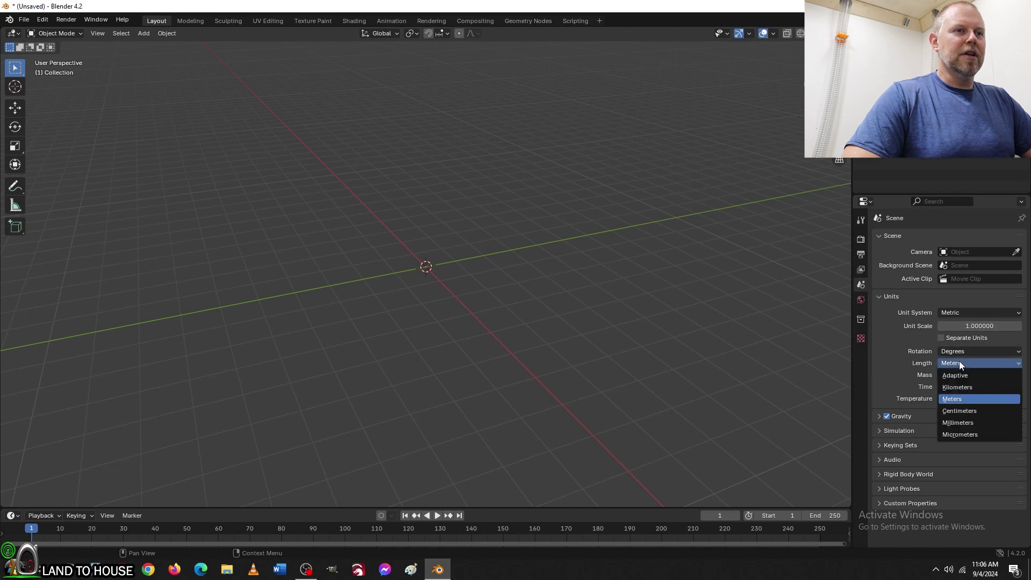
{"action": "left_click", "coordinate": [958, 422]}
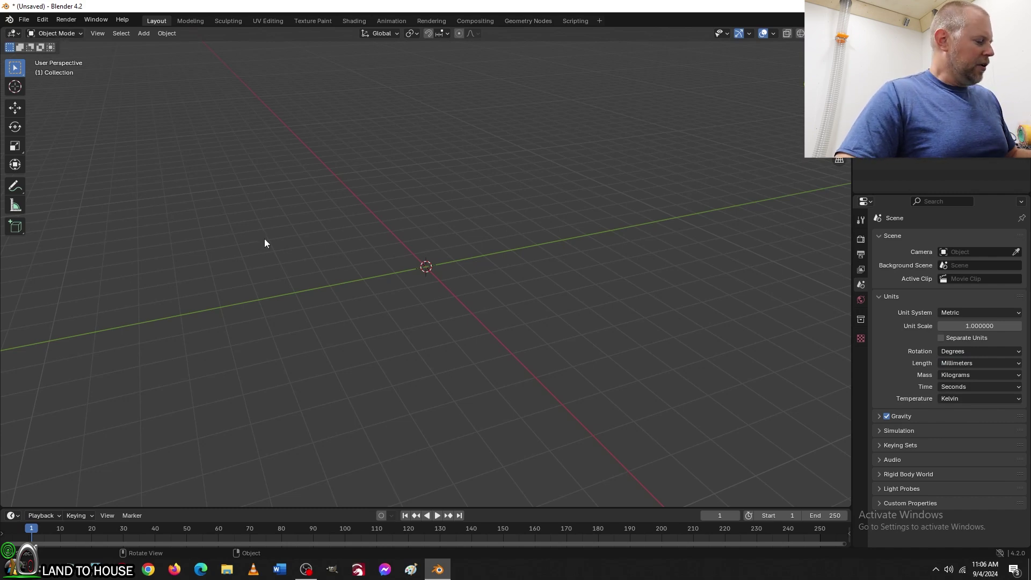
- Add a cylinder with 46 vertices, a 2.5 inch (63.5 mm) radius and 1 inch (25.4 mm) depth
{"action": "key", "text": "shift+a"}
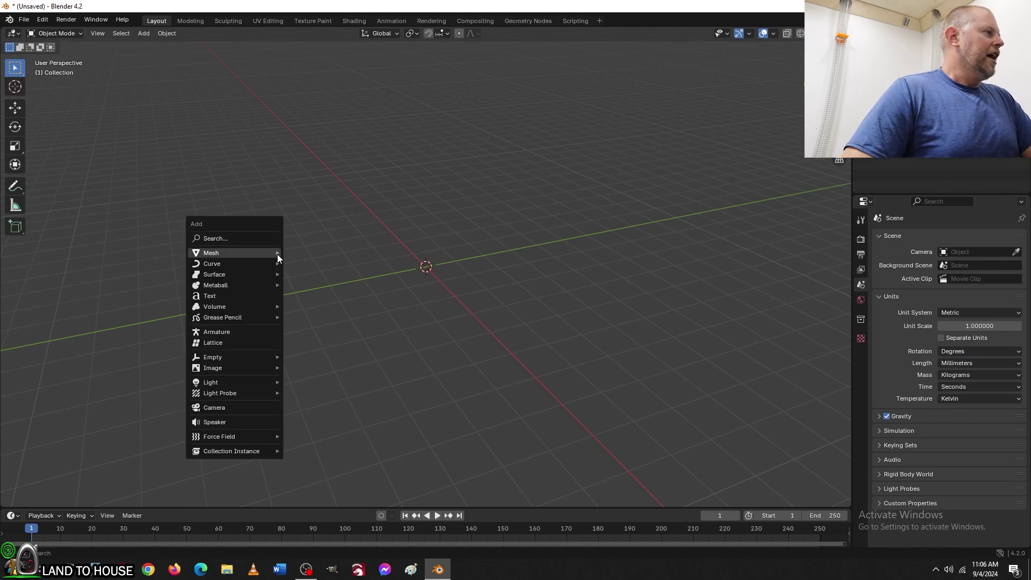
{"action": "mouse_move", "coordinate": [212, 252]}
{"action": "left_click", "coordinate": [310, 306]}
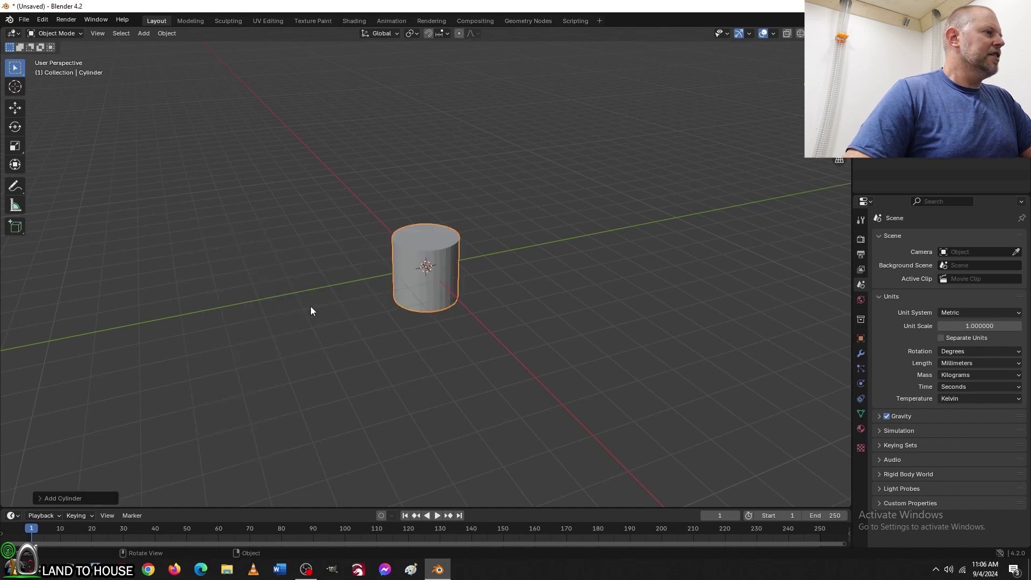
{"action": "left_click", "coordinate": [50, 500]}
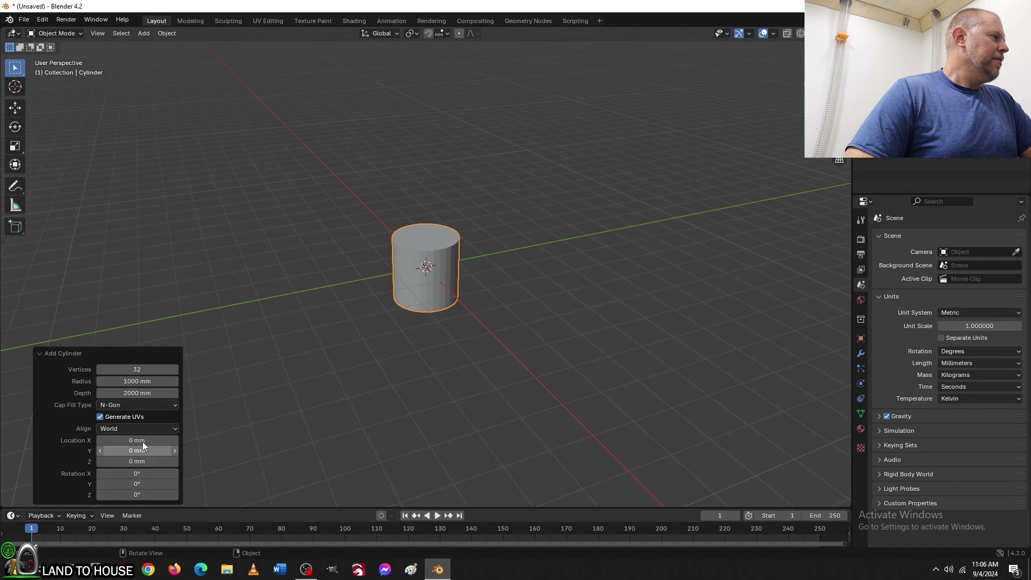
{"action": "left_click", "coordinate": [137, 369]}
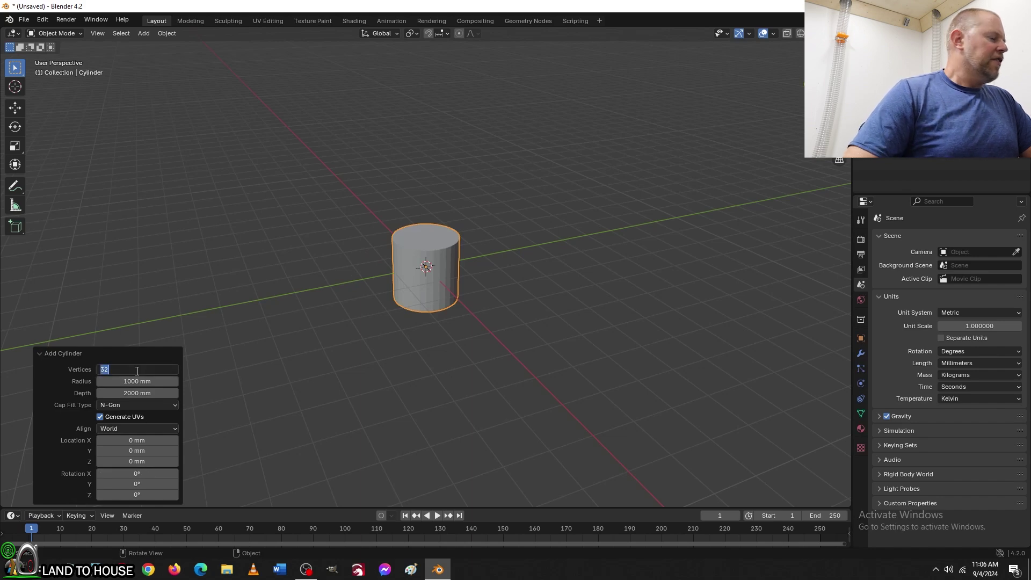
{"action": "type", "text": "46"}
{"action": "key", "text": "Return"}
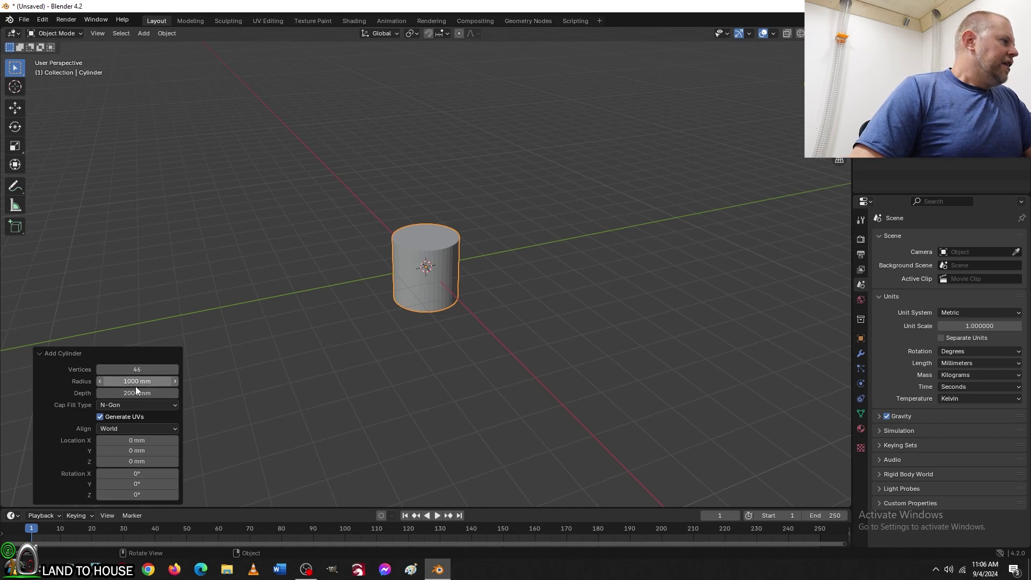
{"action": "left_click", "coordinate": [139, 381]}
{"action": "type", "text": "2.5 inch"}
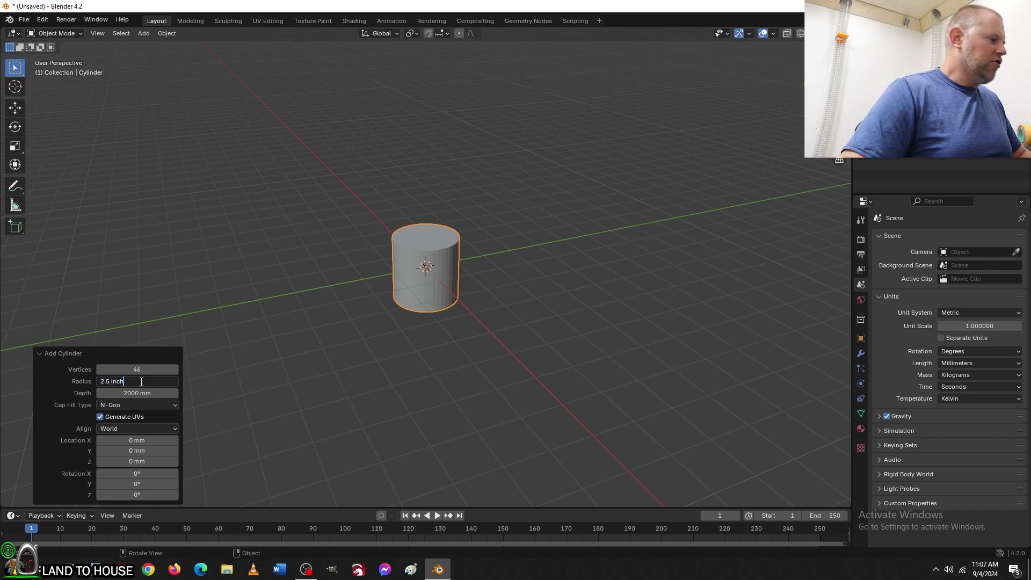
{"action": "key", "text": "Return"}
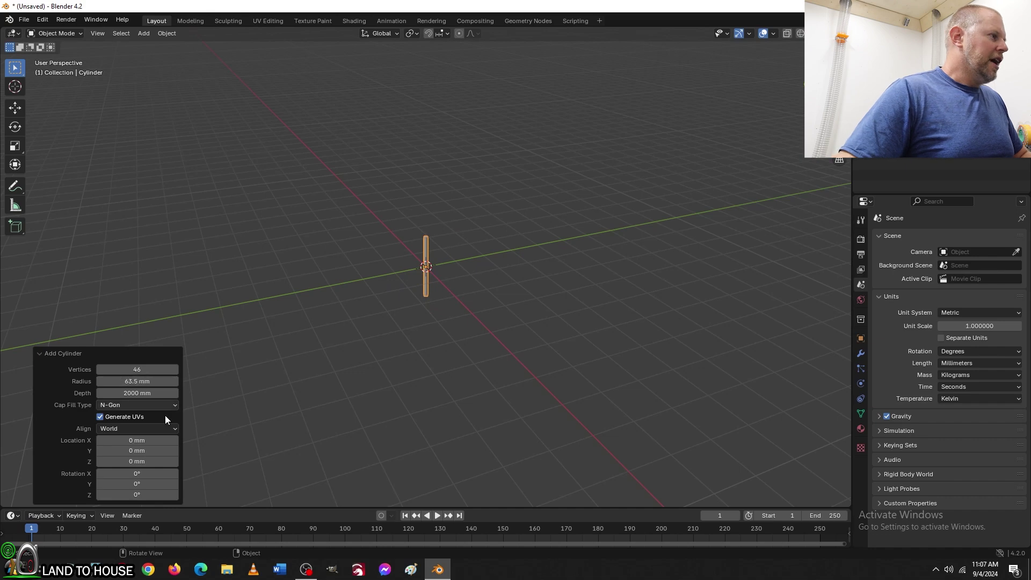
{"action": "left_click", "coordinate": [143, 393]}
{"action": "type", "text": "1 inch"}
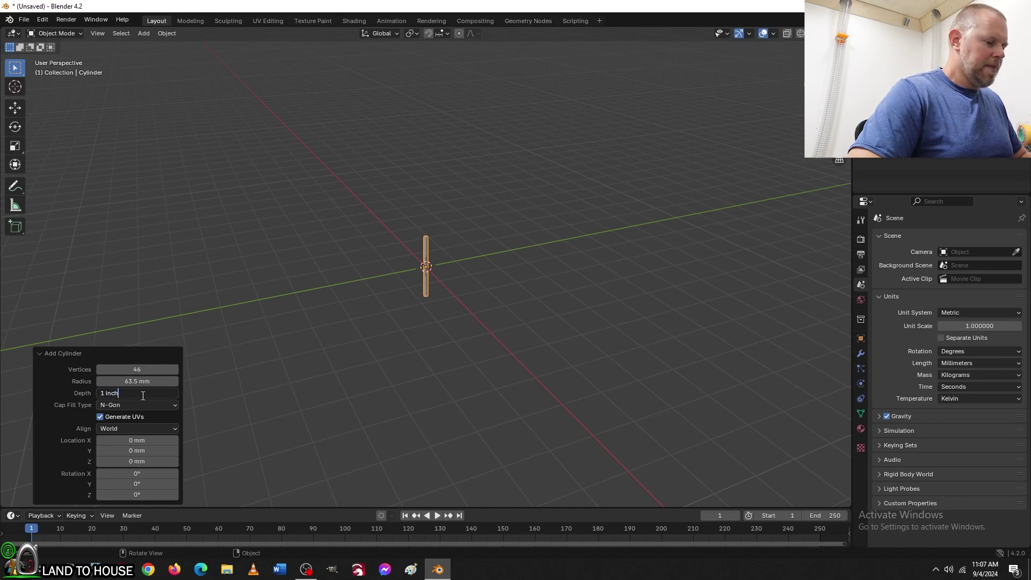
{"action": "key", "text": "Return"}
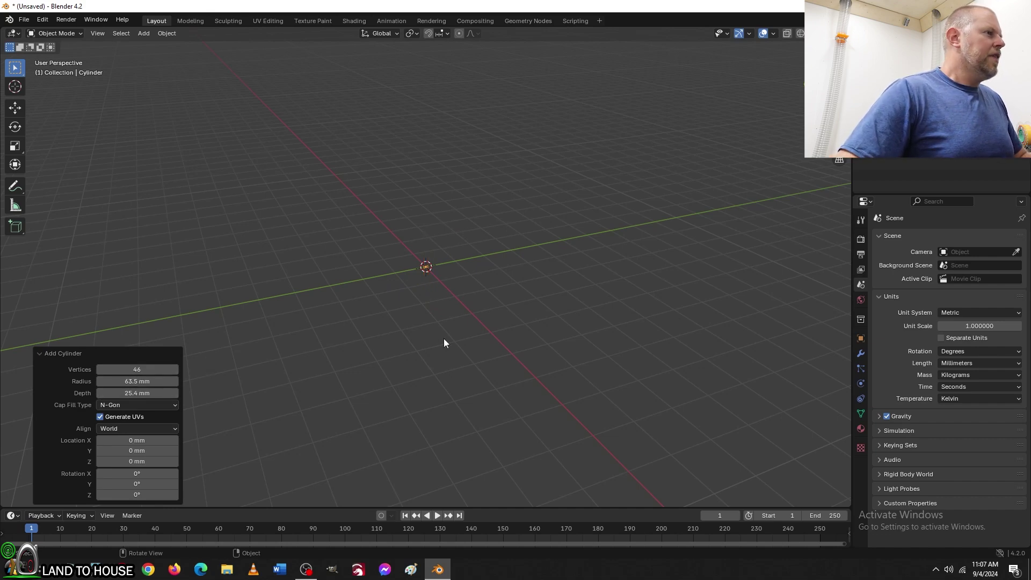
{"action": "scroll", "coordinate": [432, 266], "scroll_direction": "up", "scroll_amount": 5}
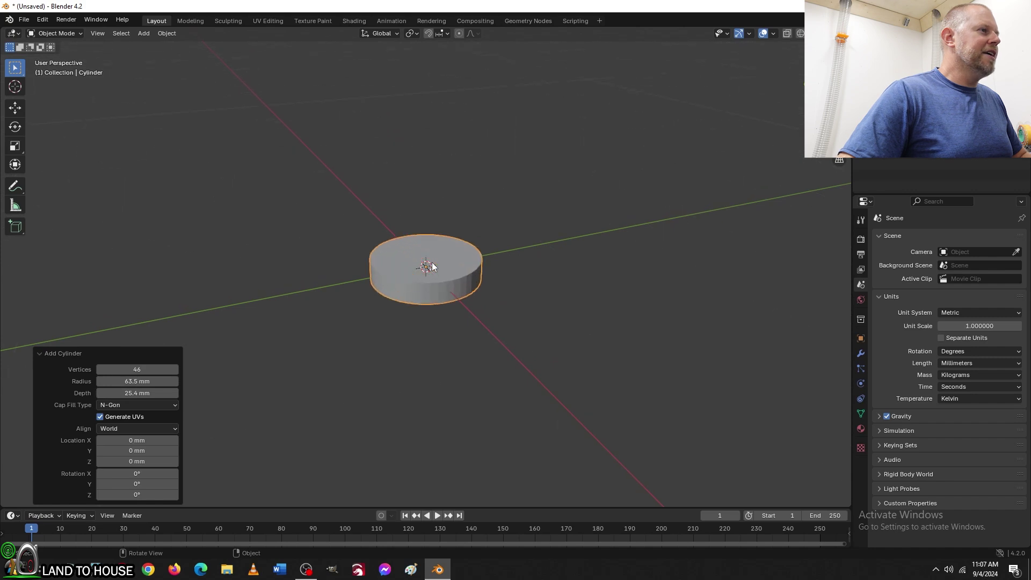
{"action": "scroll", "coordinate": [432, 266], "scroll_direction": "up", "scroll_amount": 3}
{"action": "scroll", "coordinate": [432, 266], "scroll_direction": "up", "scroll_amount": 1}
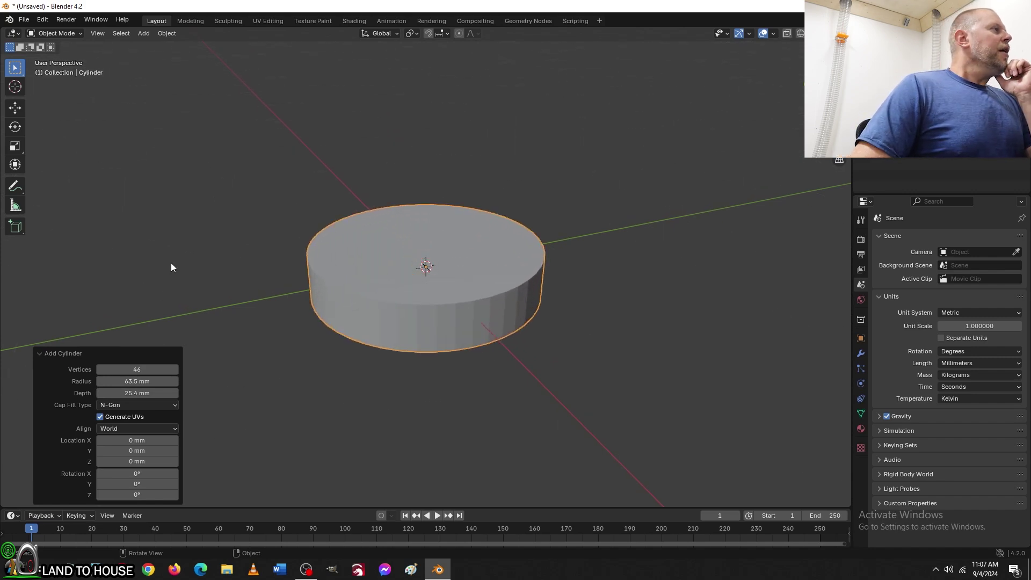
- Enter Edit Mode with face selection and select the cylinder's top face
{"action": "left_click", "coordinate": [75, 35]}
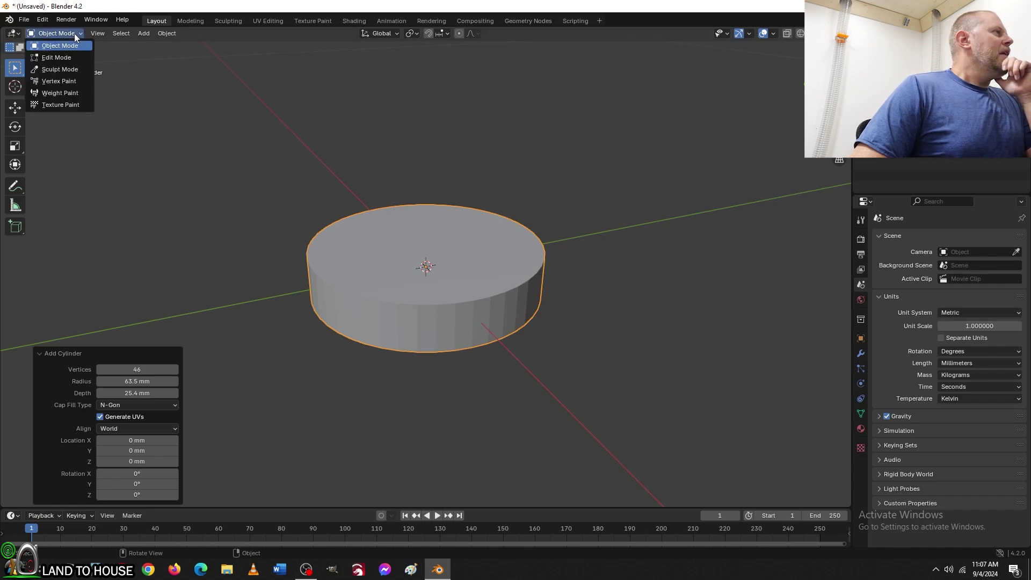
{"action": "left_click", "coordinate": [62, 58]}
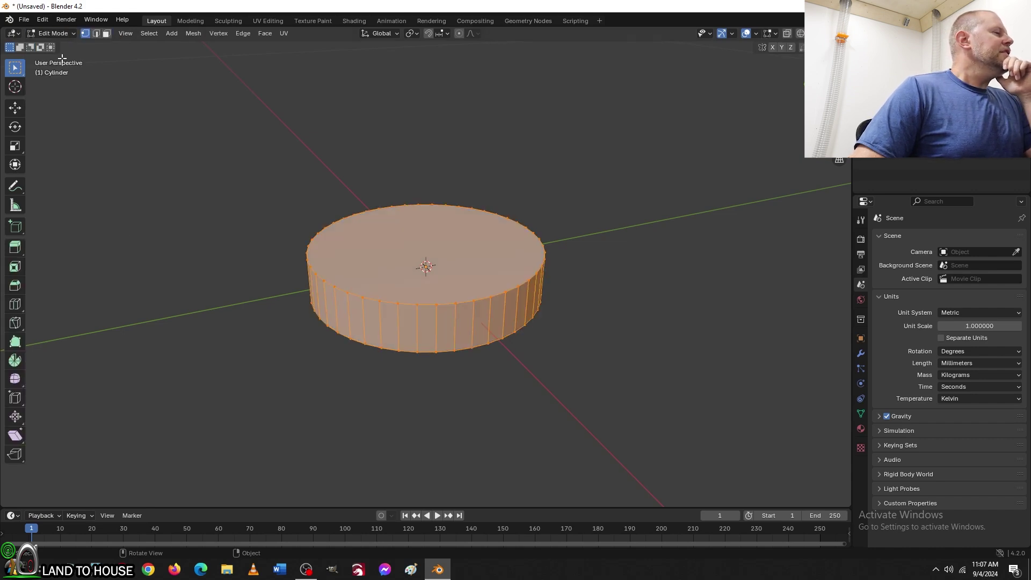
{"action": "left_click", "coordinate": [108, 35], "text": "shift"}
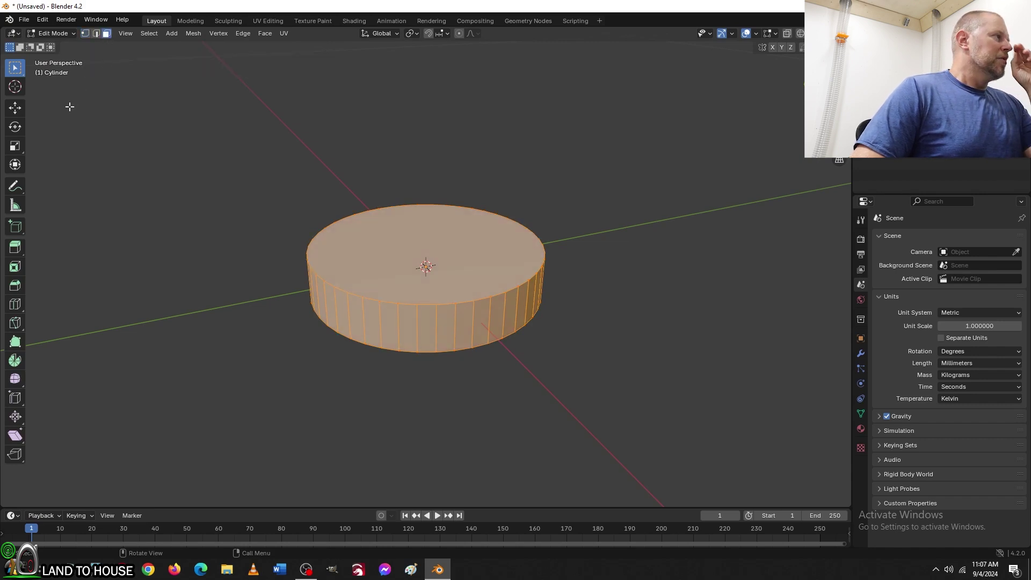
{"action": "left_click", "coordinate": [15, 114]}
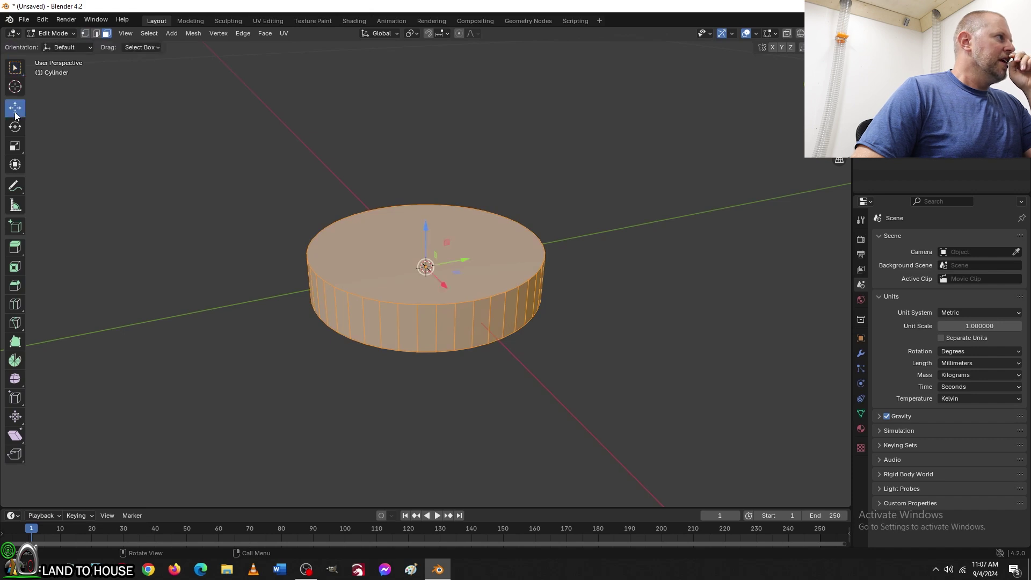
{"action": "left_click", "coordinate": [252, 212]}
{"action": "left_click", "coordinate": [386, 283]}
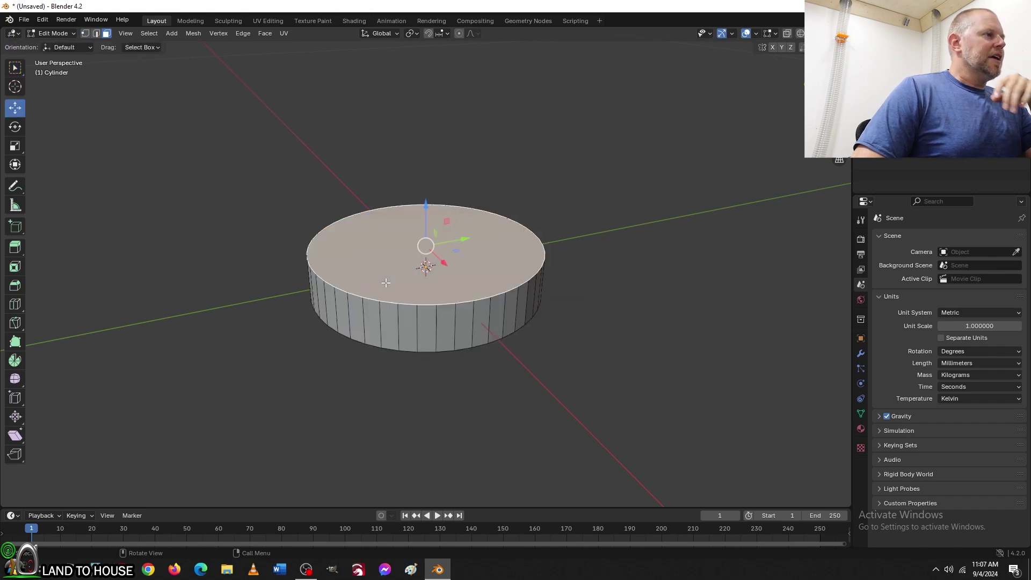
- Extrude the top face upward by 0.5 inch (12.7 mm)
{"action": "left_click", "coordinate": [13, 253]}
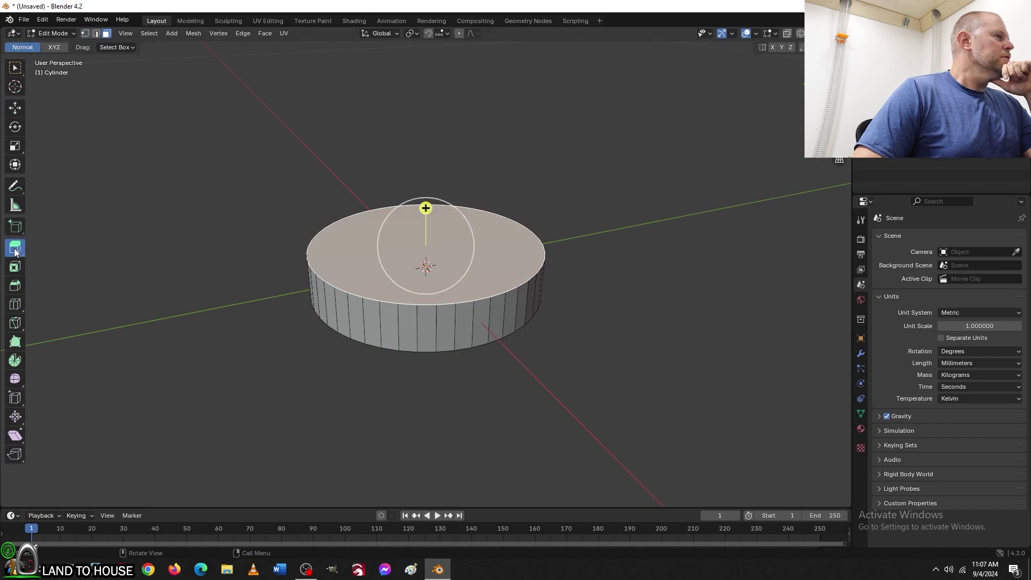
{"action": "left_click_drag", "start_coordinate": [425, 207], "coordinate": [426, 194]}
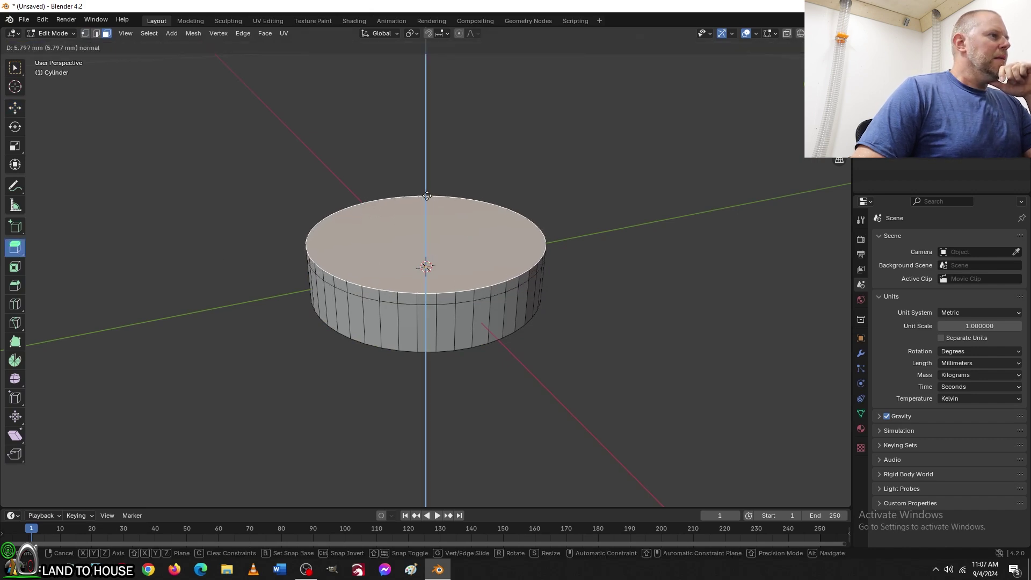
{"action": "double_click", "coordinate": [127, 459]}
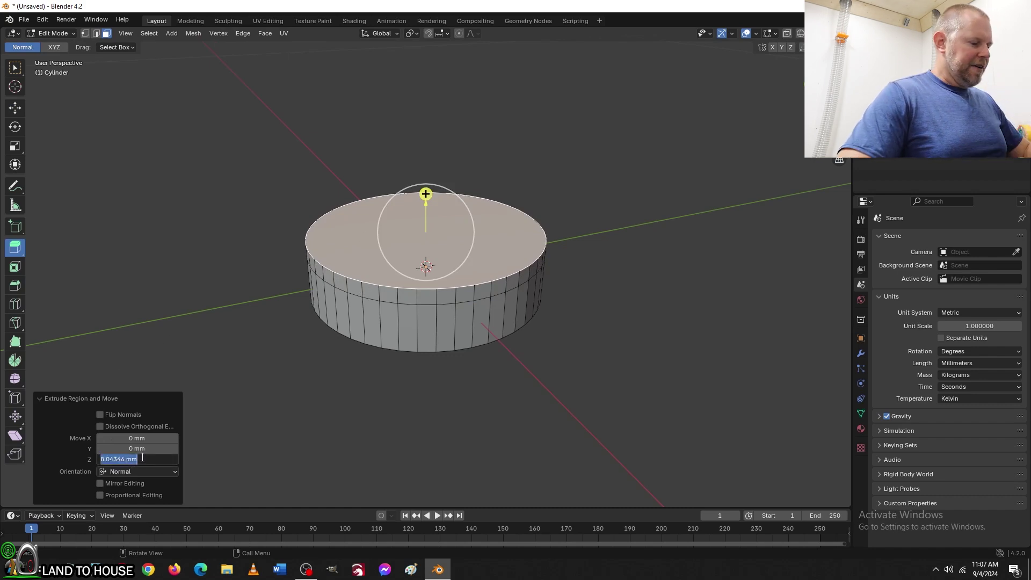
{"action": "type", "text": ".5 inch"}
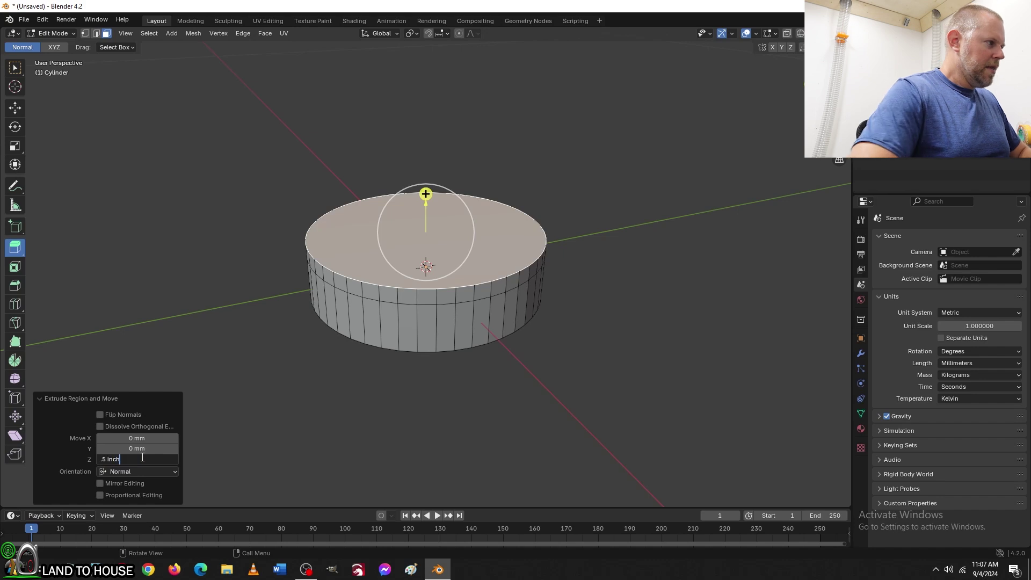
{"action": "key", "text": "Return"}
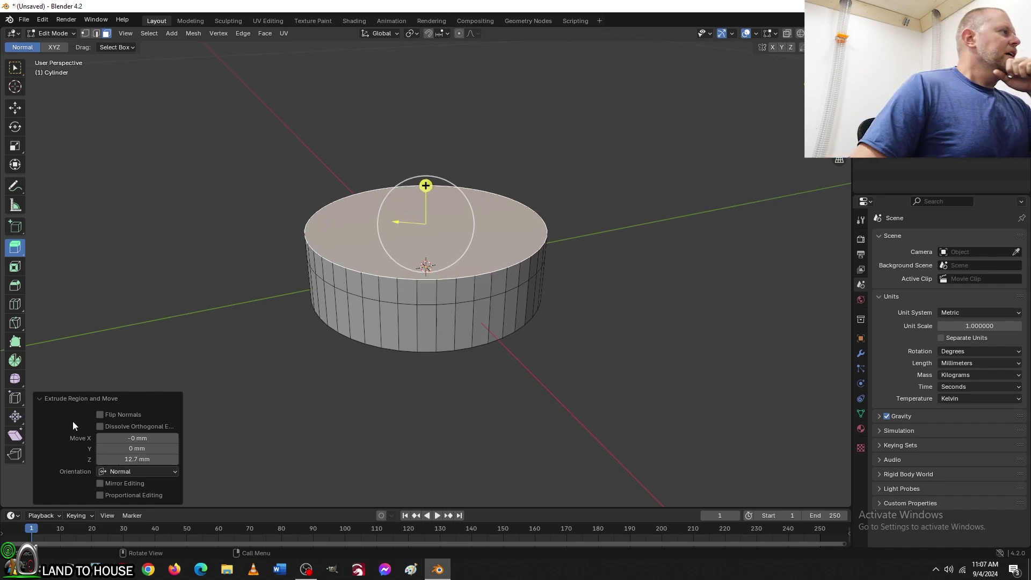
{"action": "left_click", "coordinate": [15, 147]}
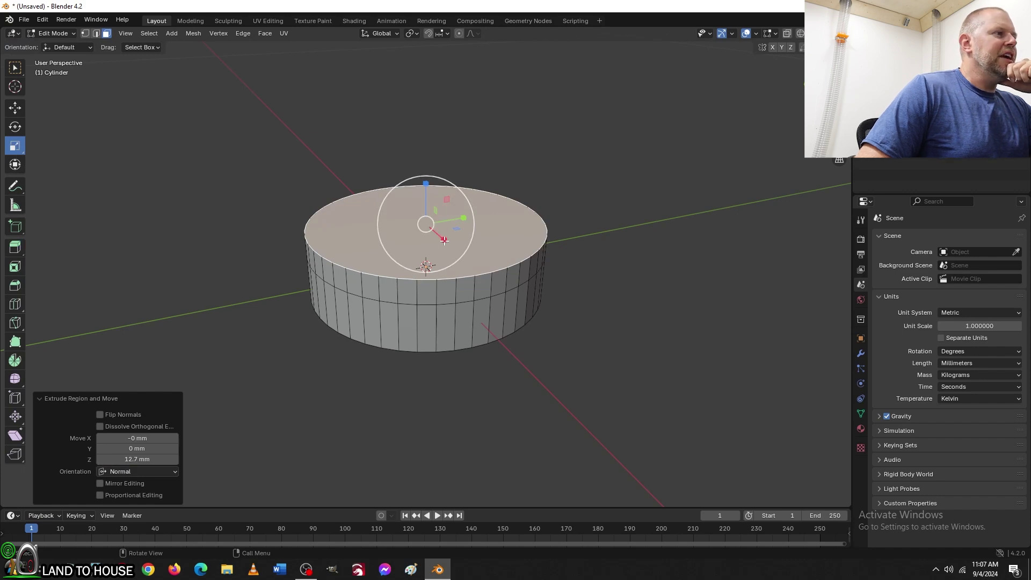
- Scale the top face to 0.95 along X and Y
{"action": "left_click_drag", "start_coordinate": [444, 239], "coordinate": [440, 236]}
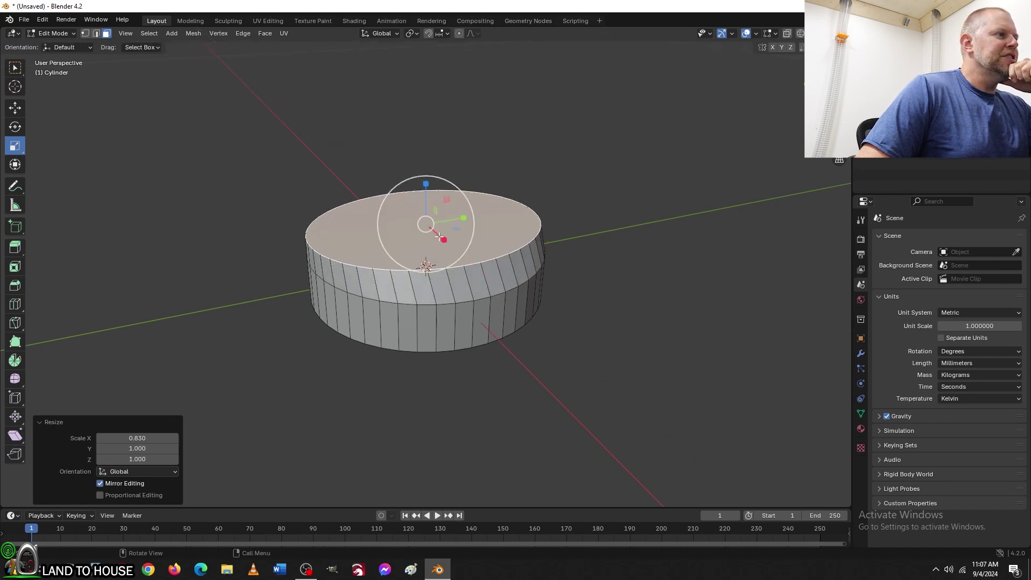
{"action": "left_click", "coordinate": [144, 439]}
{"action": "type", "text": ".95"}
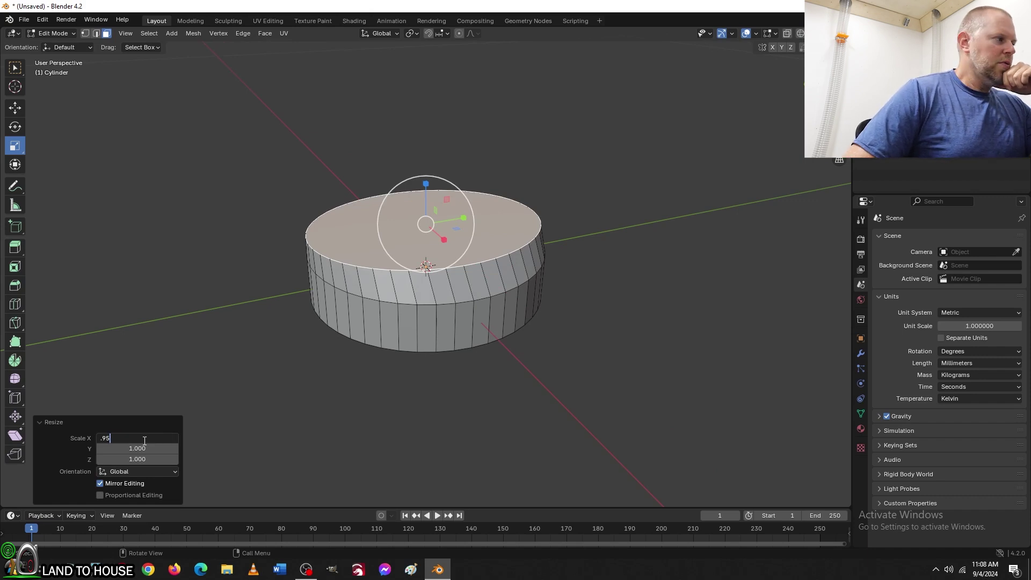
{"action": "key", "text": "Return"}
{"action": "left_click", "coordinate": [137, 449]}
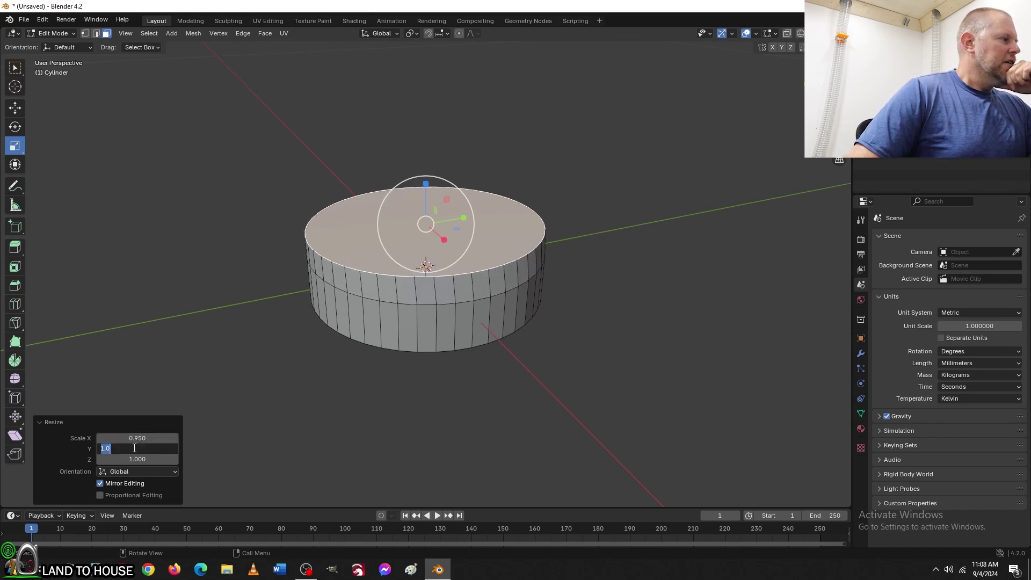
{"action": "type", "text": ".95"}
{"action": "type", "text": "0.950"}
{"action": "key", "text": "Return"}
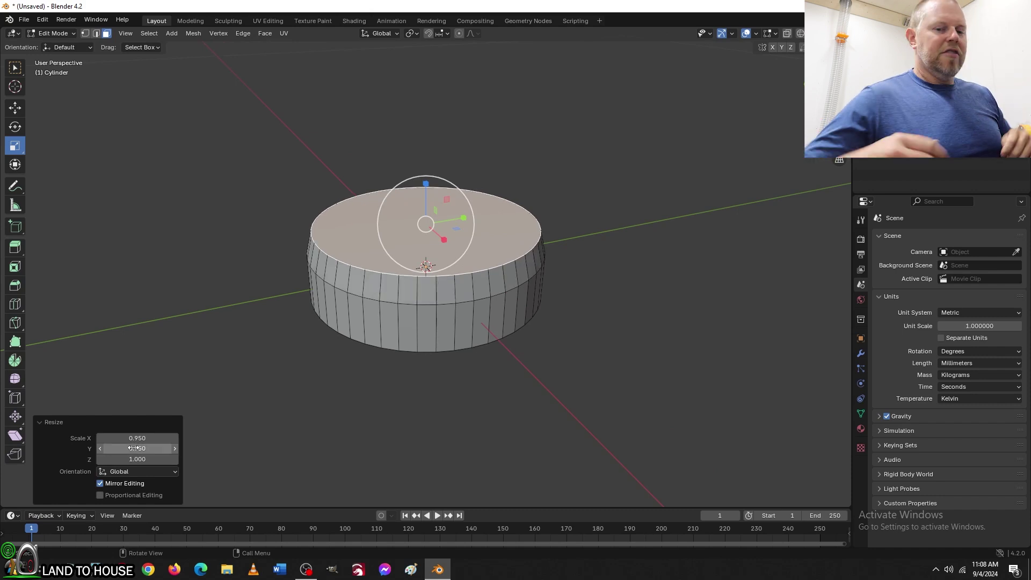
- Lower the top face by 10 mm and inspect the rim
{"action": "left_click", "coordinate": [16, 110]}
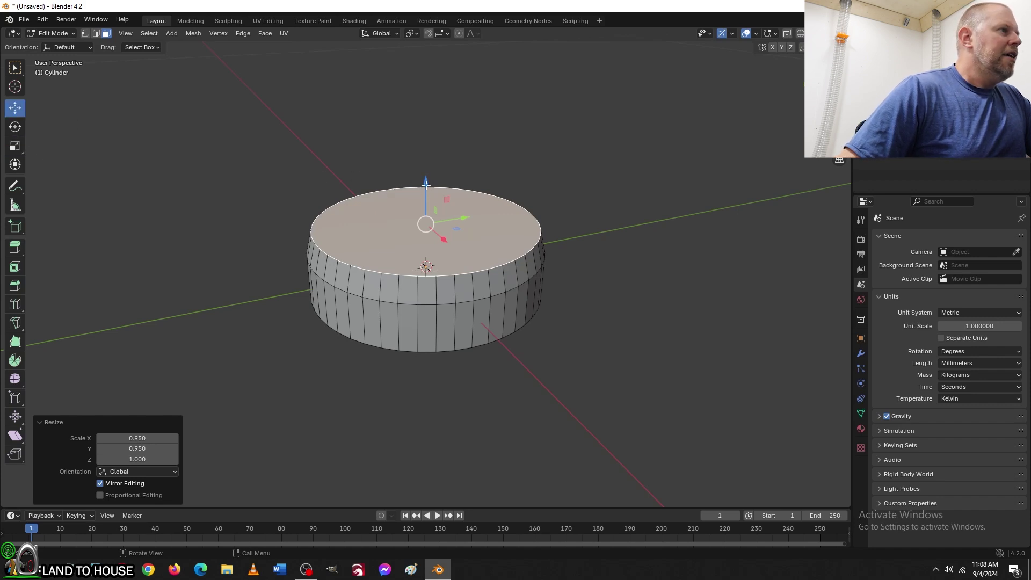
{"action": "left_click_drag", "start_coordinate": [425, 184], "coordinate": [425, 200]}
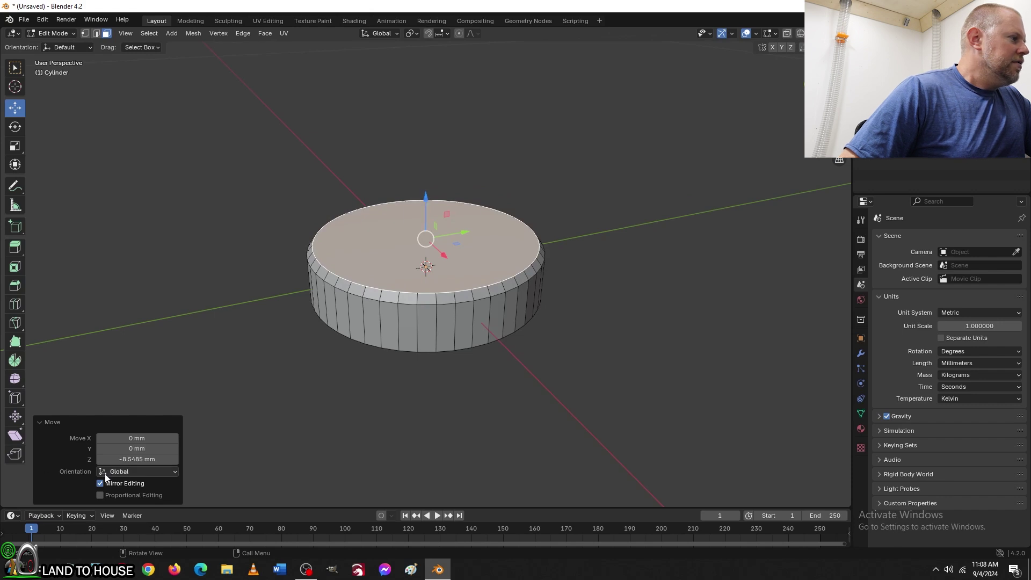
{"action": "left_click", "coordinate": [137, 459]}
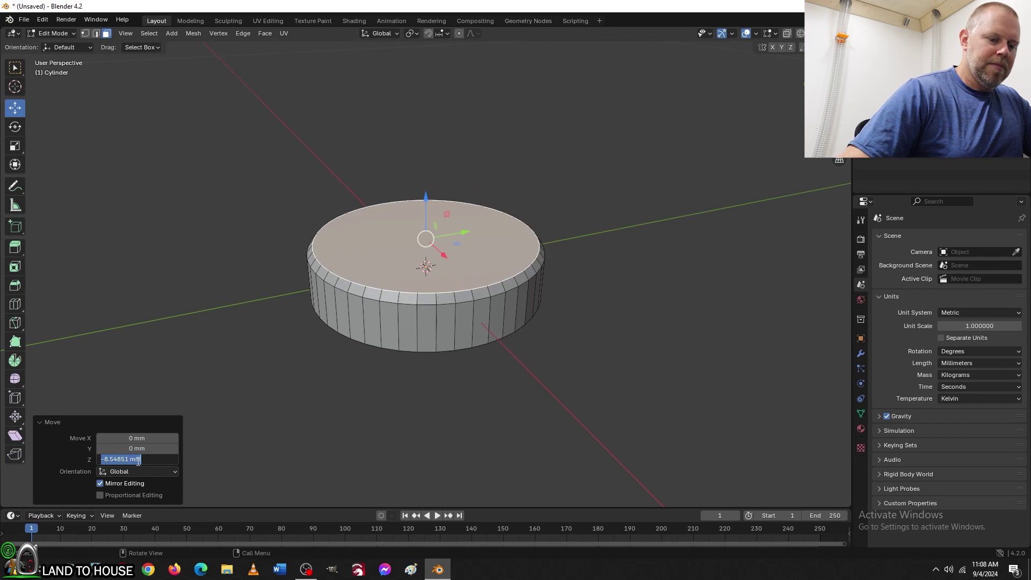
{"action": "type", "text": "-10"}
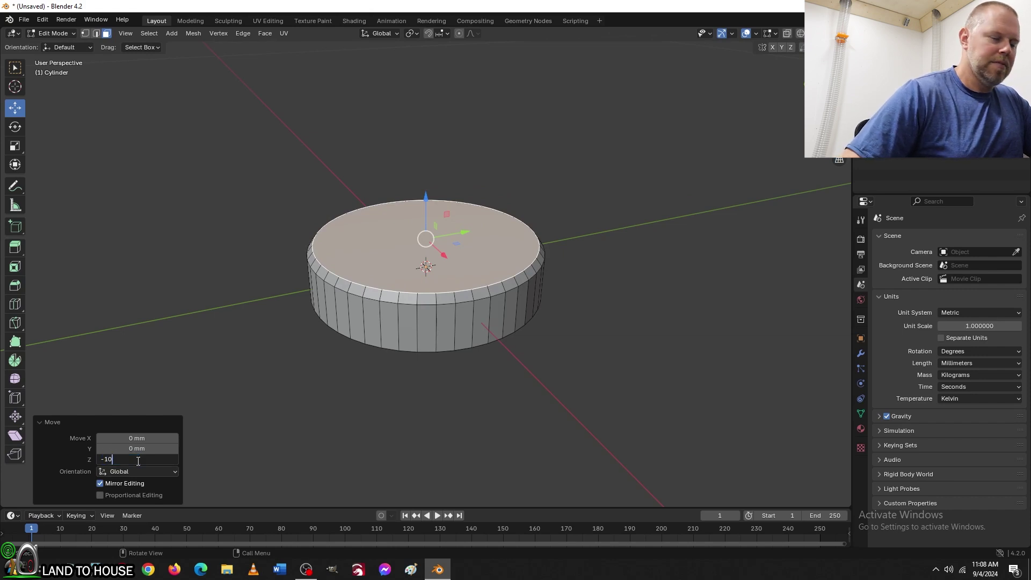
{"action": "key", "text": "Return"}
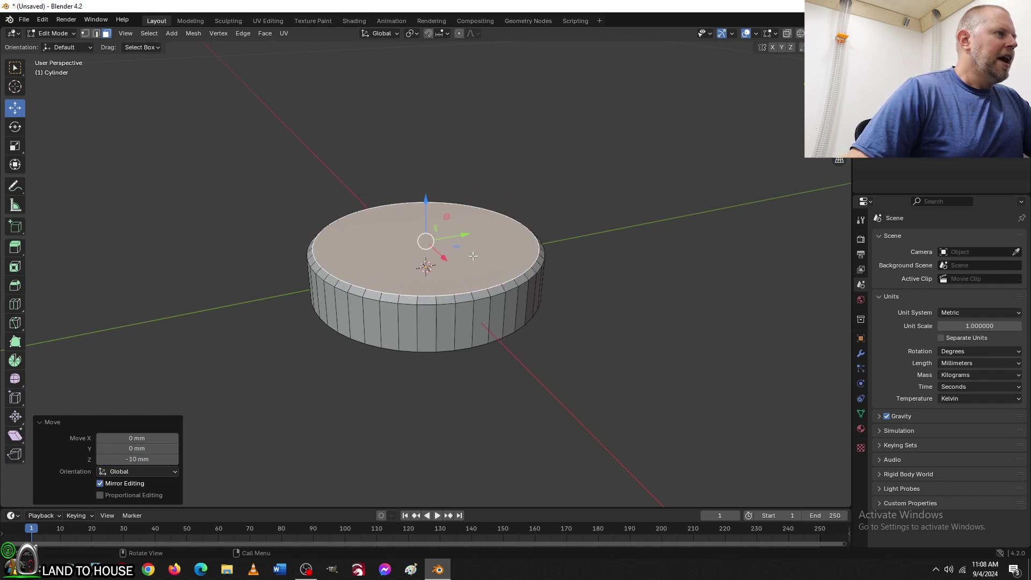
{"action": "mouse_move", "coordinate": [472, 256]}
{"action": "middle_mouse_down"}
{"action": "mouse_move", "coordinate": [465, 246]}
{"action": "mouse_move", "coordinate": [368, 263]}
{"action": "middle_mouse_up"}
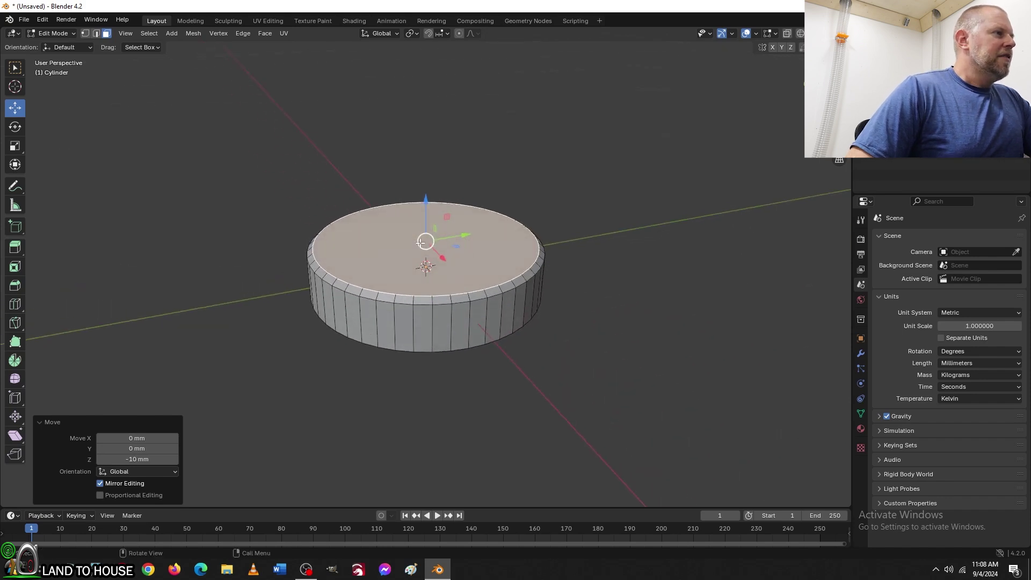
{"action": "left_click", "coordinate": [15, 250]}
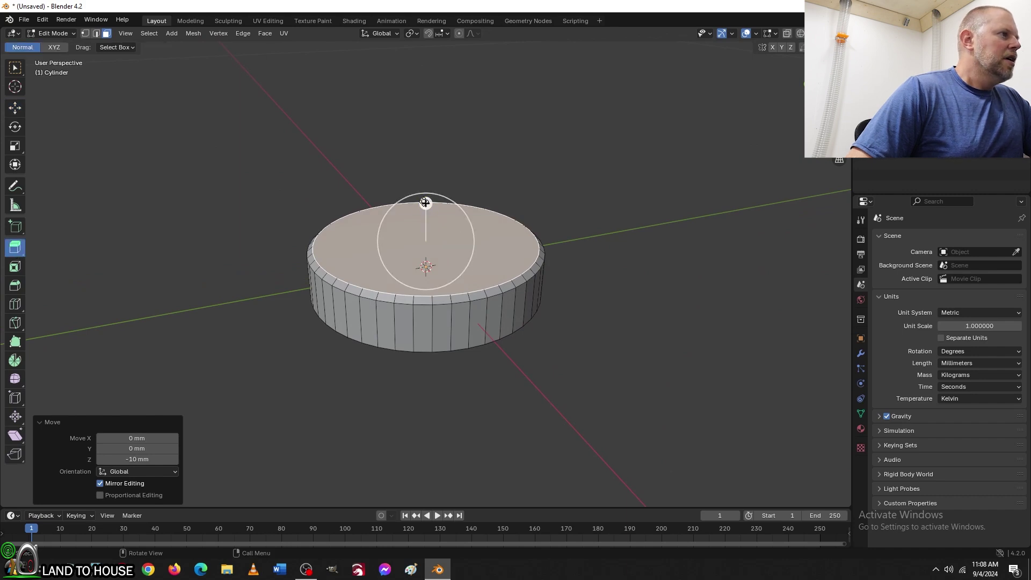
- Extrude the top face down 0.75 inch (19.05 mm) into the cylinder
{"action": "left_click_drag", "start_coordinate": [426, 204], "coordinate": [425, 220]}
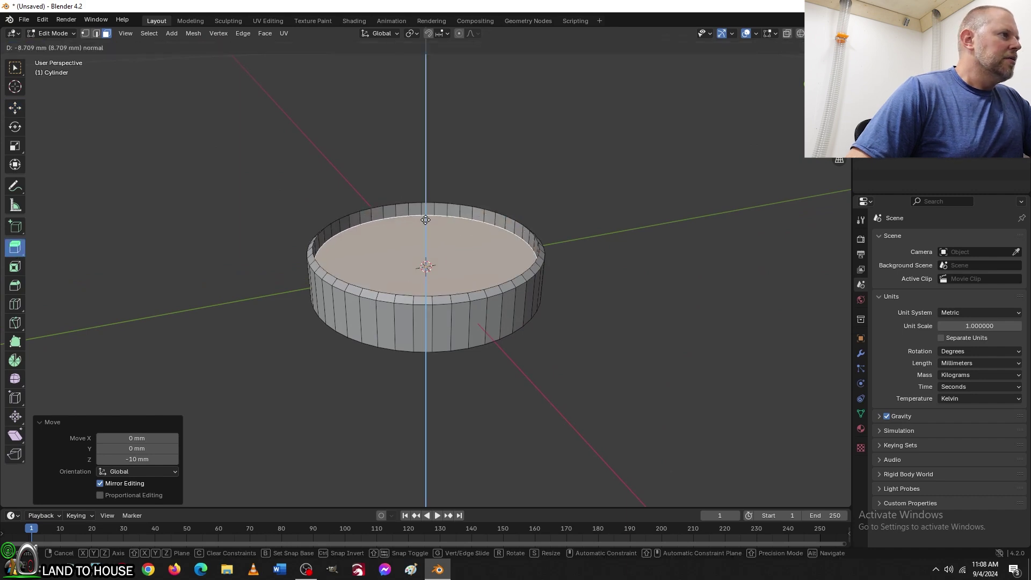
{"action": "left_click", "coordinate": [131, 460]}
{"action": "type", "text": "-"}
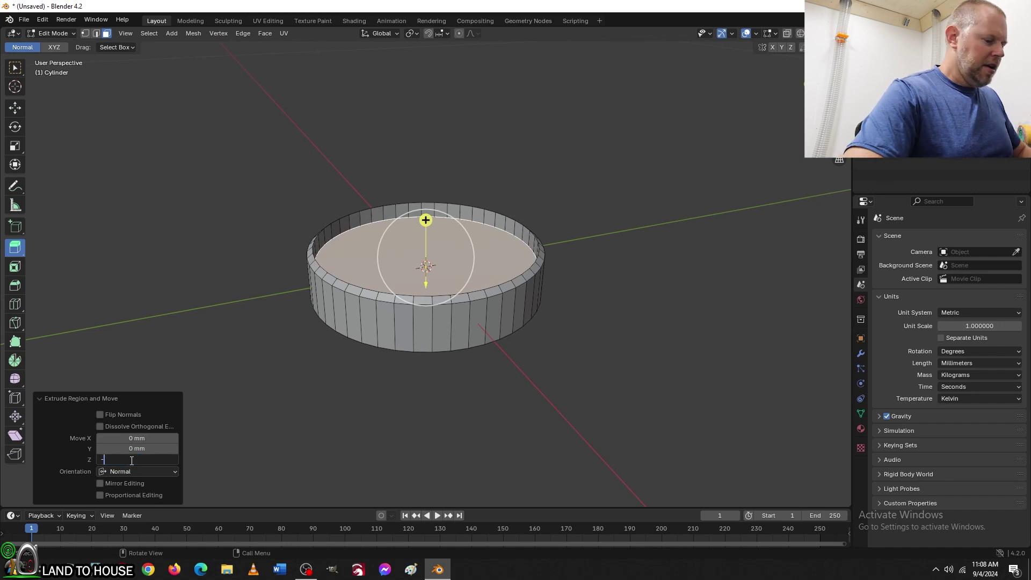
{"action": "type", "text": ".75"}
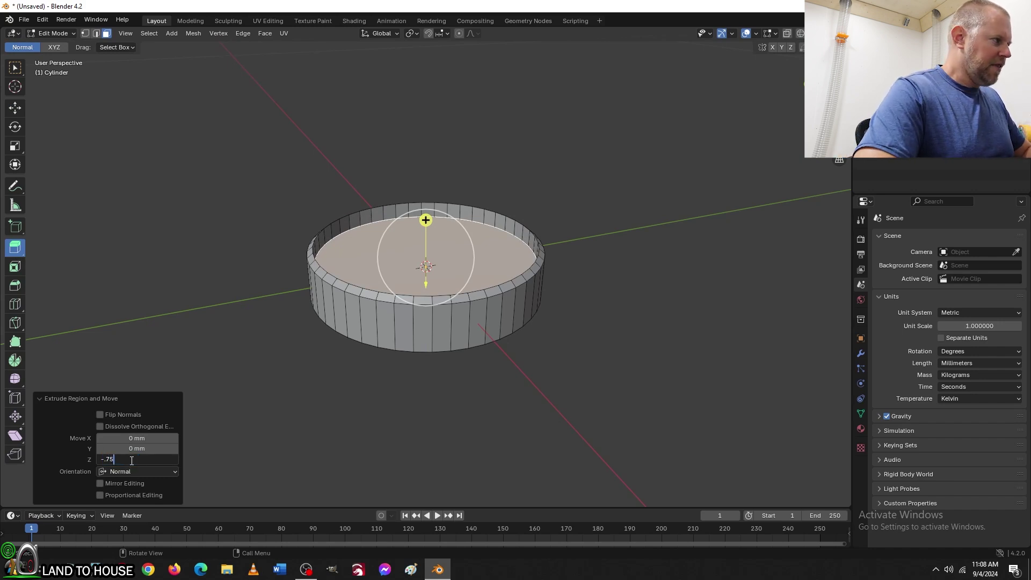
{"action": "type", "text": " inch"}
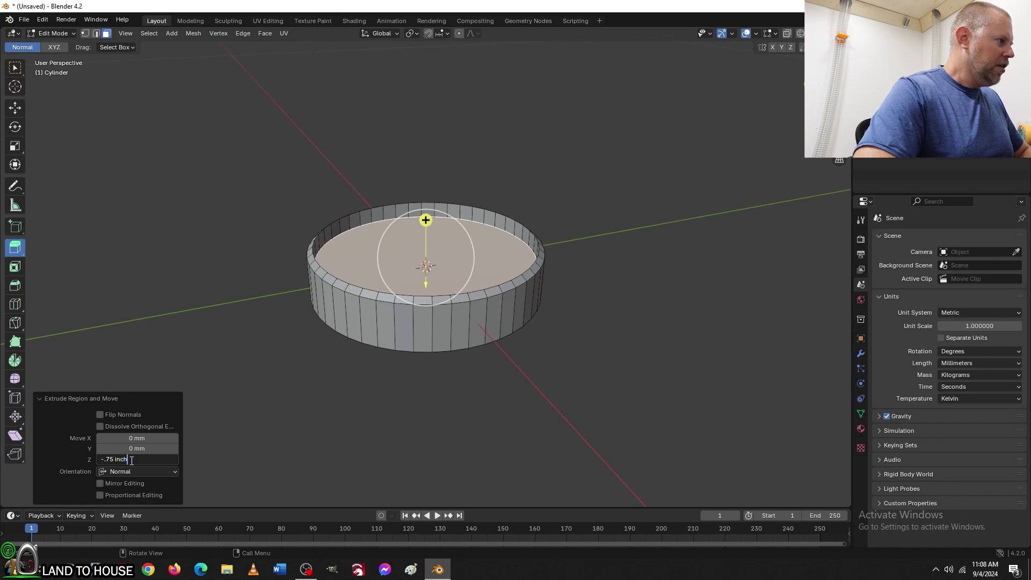
{"action": "key", "text": "Return"}
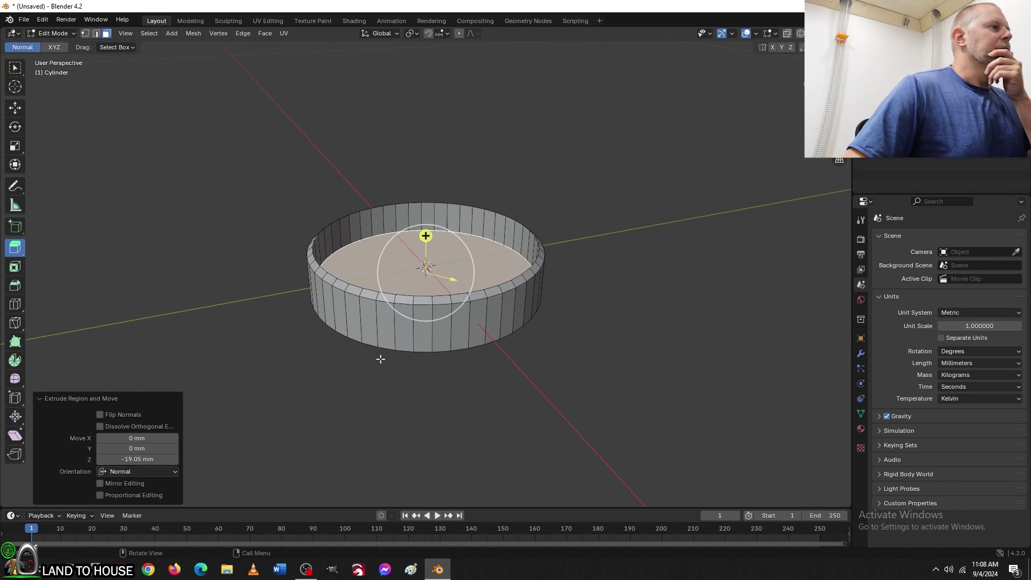
- Scale the recessed floor face to 0.95 along X and Y, then deselect it
{"action": "left_click", "coordinate": [14, 147]}
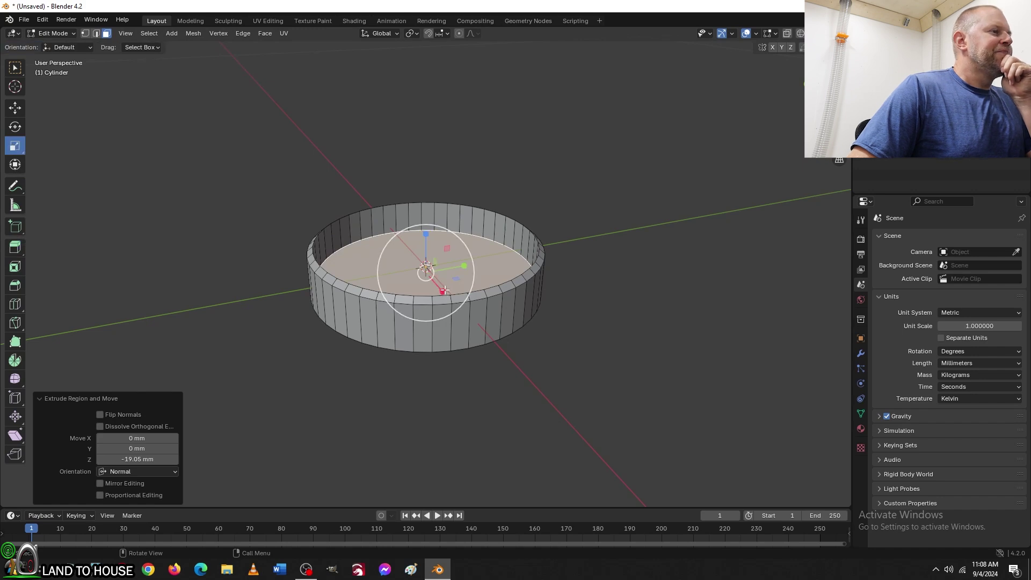
{"action": "left_click_drag", "start_coordinate": [442, 291], "coordinate": [433, 286]}
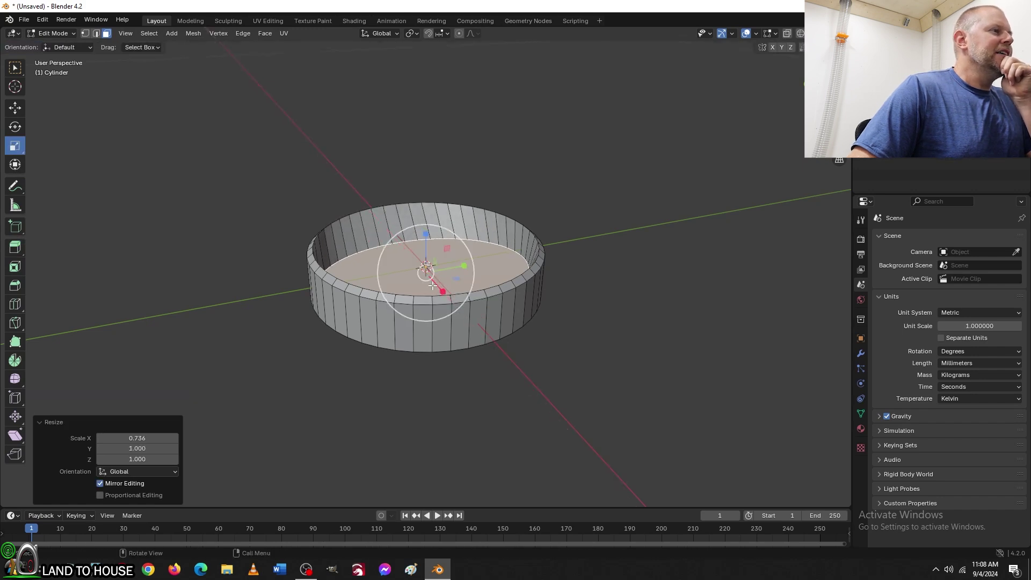
{"action": "left_click", "coordinate": [162, 437]}
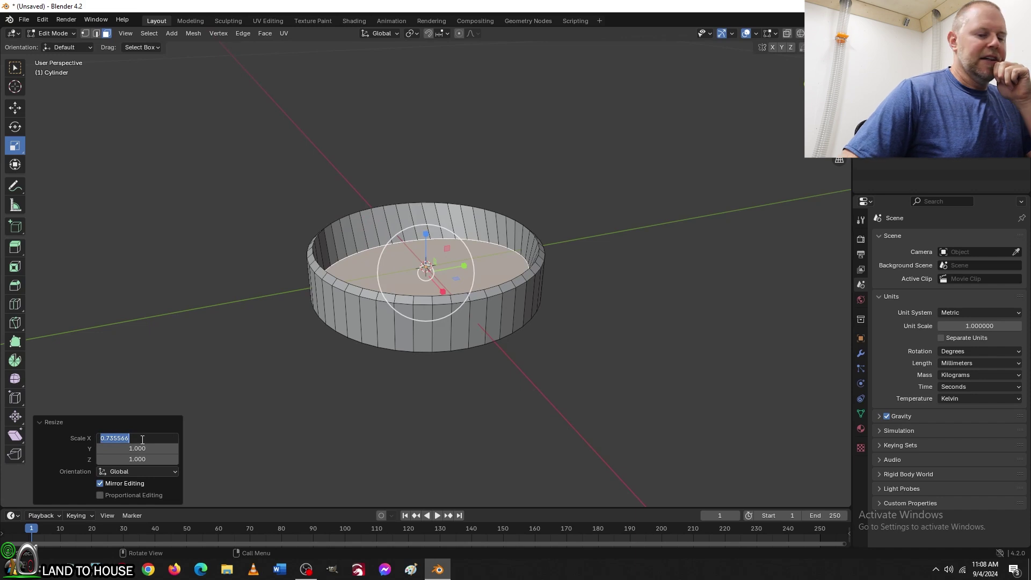
{"action": "key", "text": "BackSpace"}
{"action": "type", "text": "0.955"}
{"action": "key", "text": "Return"}
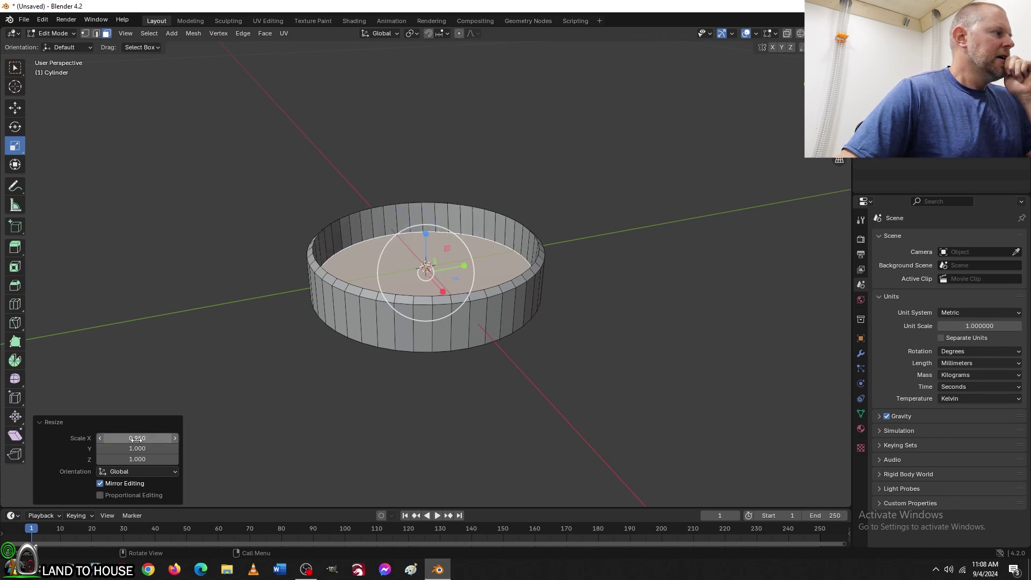
{"action": "left_click", "coordinate": [137, 448]}
{"action": "key", "text": "BackSpace"}
{"action": "type", "text": "0.95"}
{"action": "key", "text": "Return"}
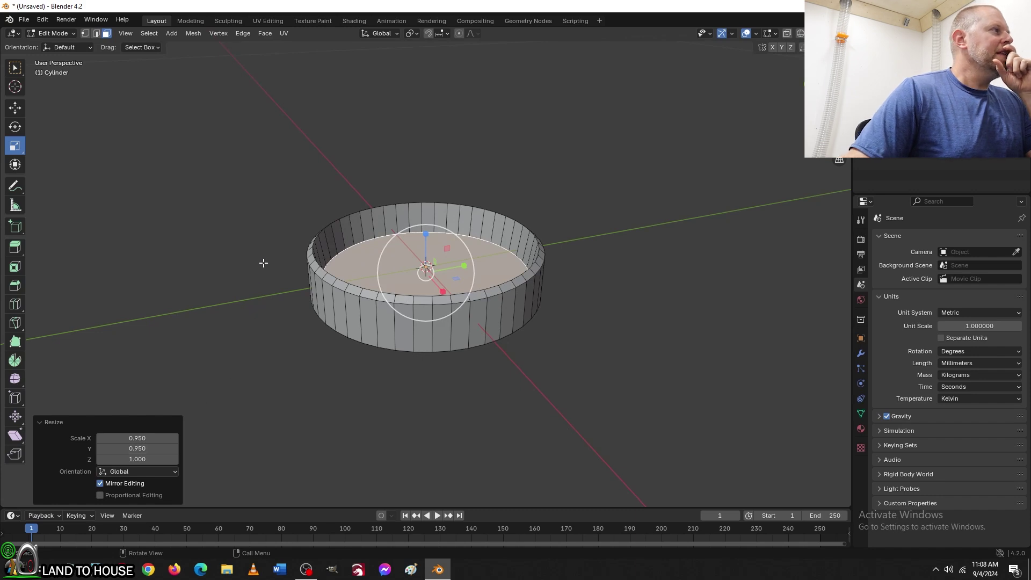
{"action": "left_click", "coordinate": [13, 111]}
{"action": "left_click", "coordinate": [274, 220]}
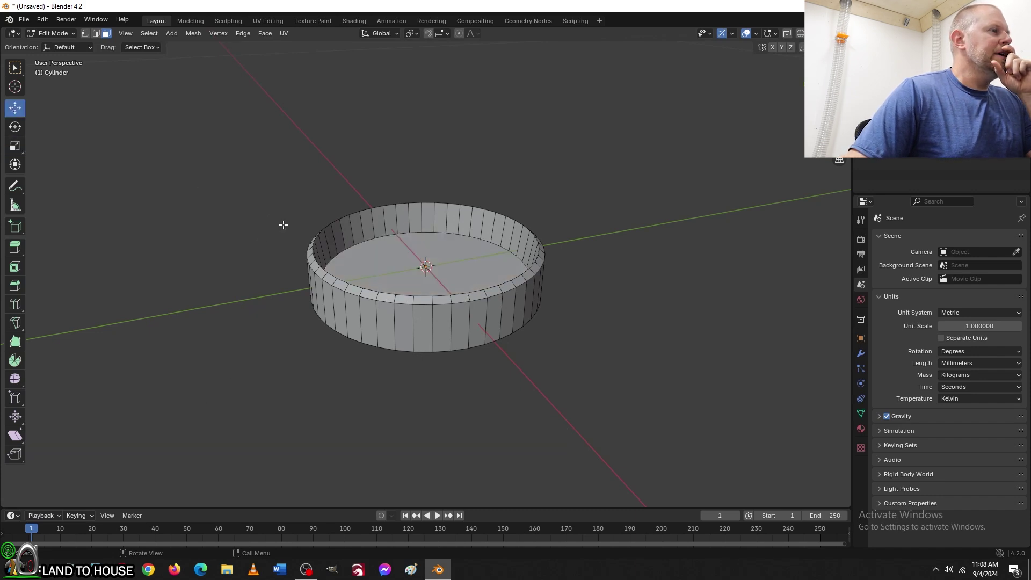
{"action": "mouse_move", "coordinate": [285, 226]}
{"action": "middle_mouse_down"}
{"action": "mouse_move", "coordinate": [279, 155]}
{"action": "mouse_move", "coordinate": [302, 242]}
{"action": "mouse_move", "coordinate": [313, 181]}
{"action": "middle_mouse_up"}
- Scale the cylinder's bottom face to 0.95 along X and Y, then deselect it
{"action": "left_click", "coordinate": [400, 279]}
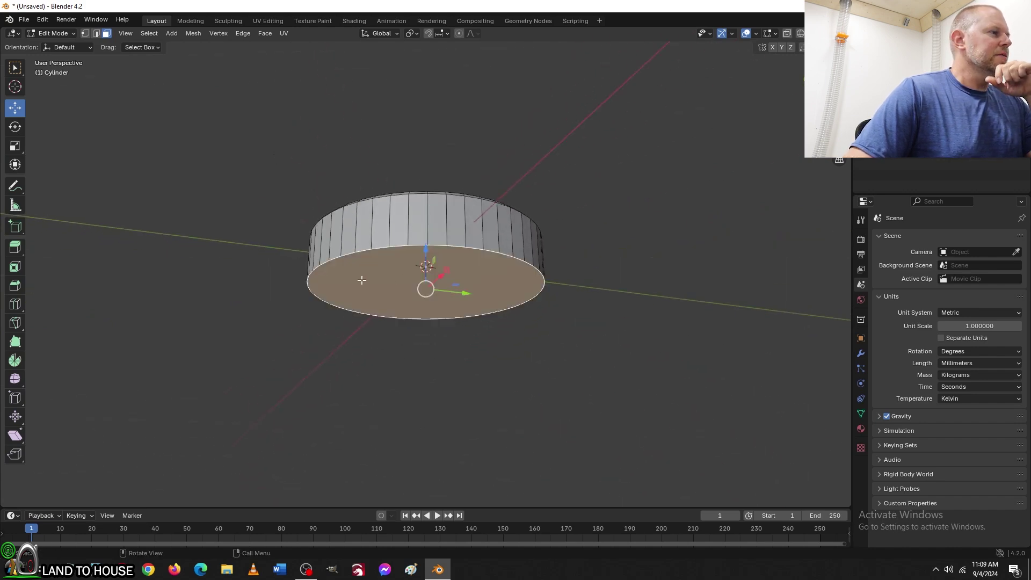
{"action": "left_click", "coordinate": [15, 148]}
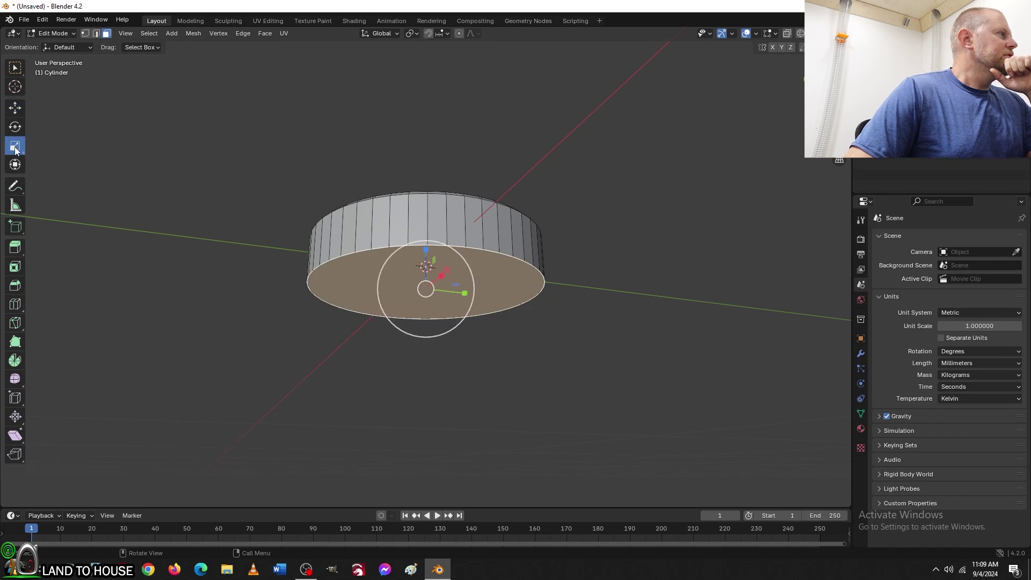
{"action": "left_click_drag", "start_coordinate": [464, 293], "coordinate": [437, 297]}
{"action": "type", "text": ".95"}
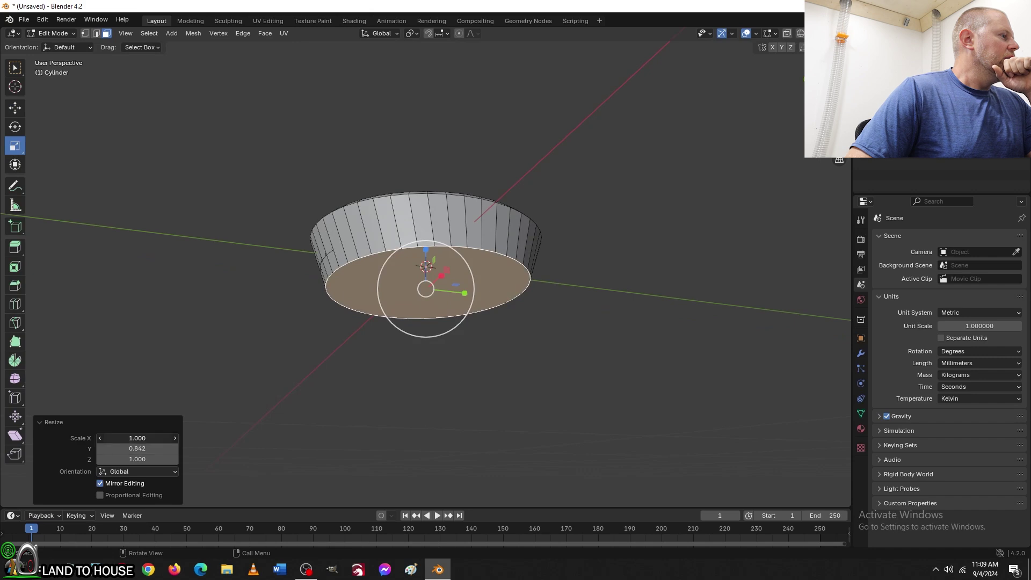
{"action": "key", "text": "Return"}
{"action": "left_click", "coordinate": [142, 448]}
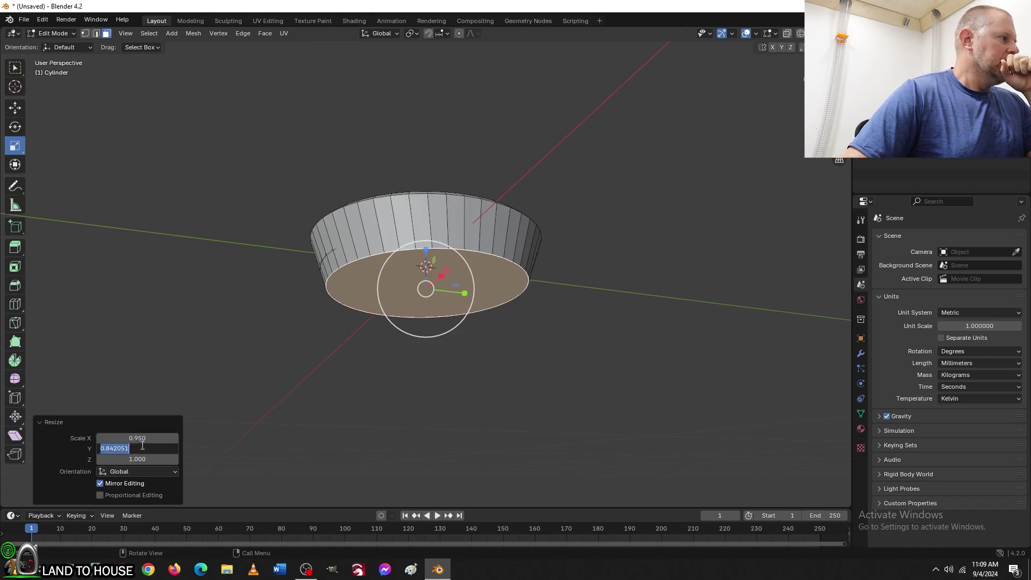
{"action": "type", "text": "5"}
{"action": "key", "text": "Return"}
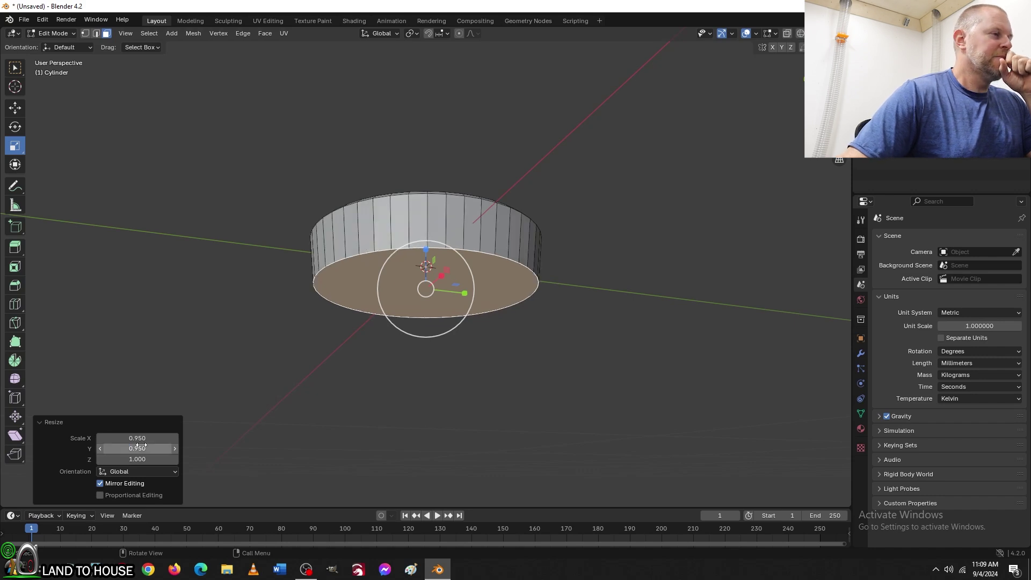
{"action": "left_click", "coordinate": [15, 107]}
{"action": "left_click", "coordinate": [178, 157]}
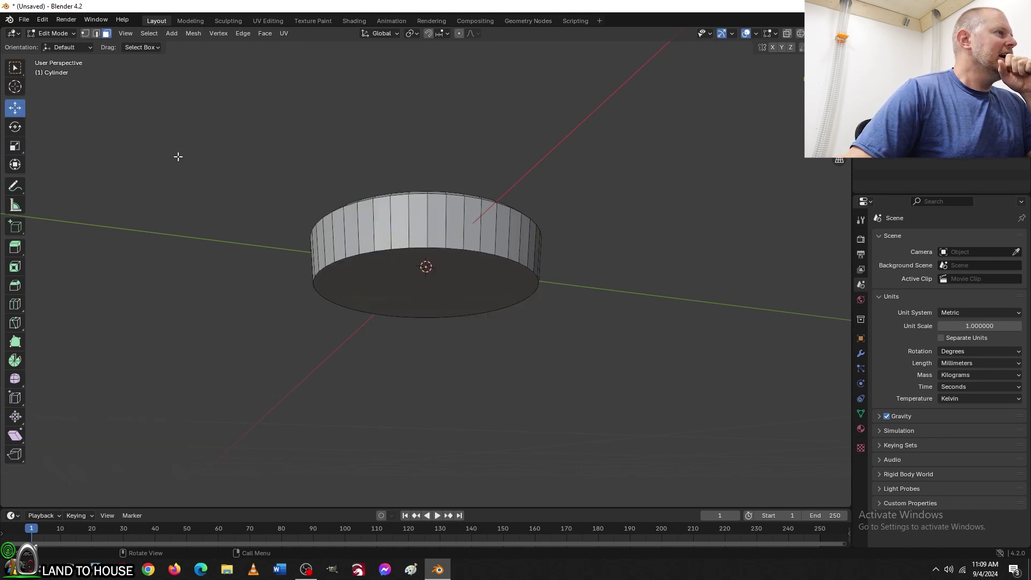
{"action": "mouse_move", "coordinate": [351, 190]}
{"action": "middle_mouse_down"}
{"action": "mouse_move", "coordinate": [230, 265]}
{"action": "mouse_move", "coordinate": [248, 264]}
{"action": "middle_mouse_up"}
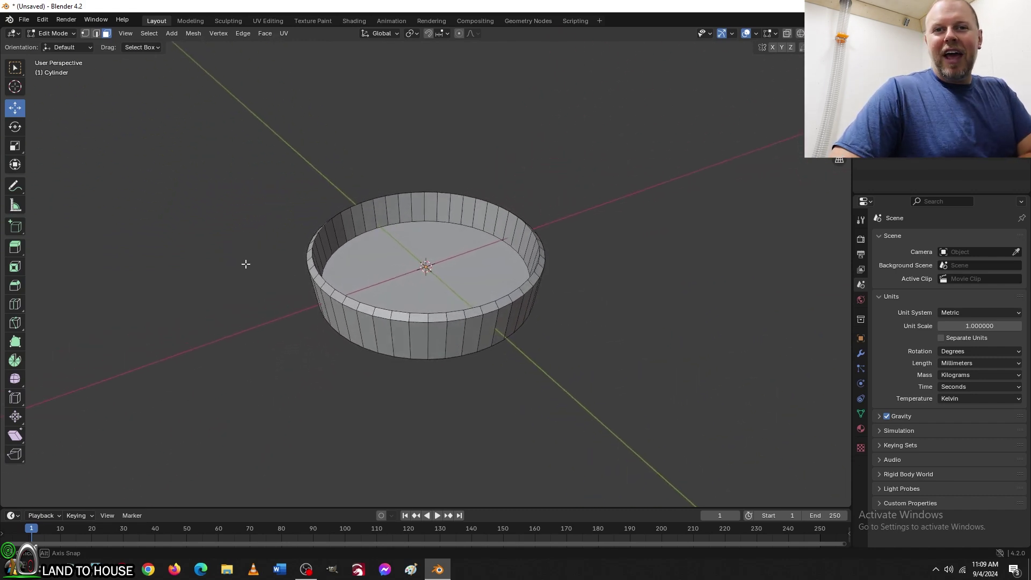
{"action": "middle_click_drag", "start_coordinate": [250, 264], "coordinate": [260, 249]}
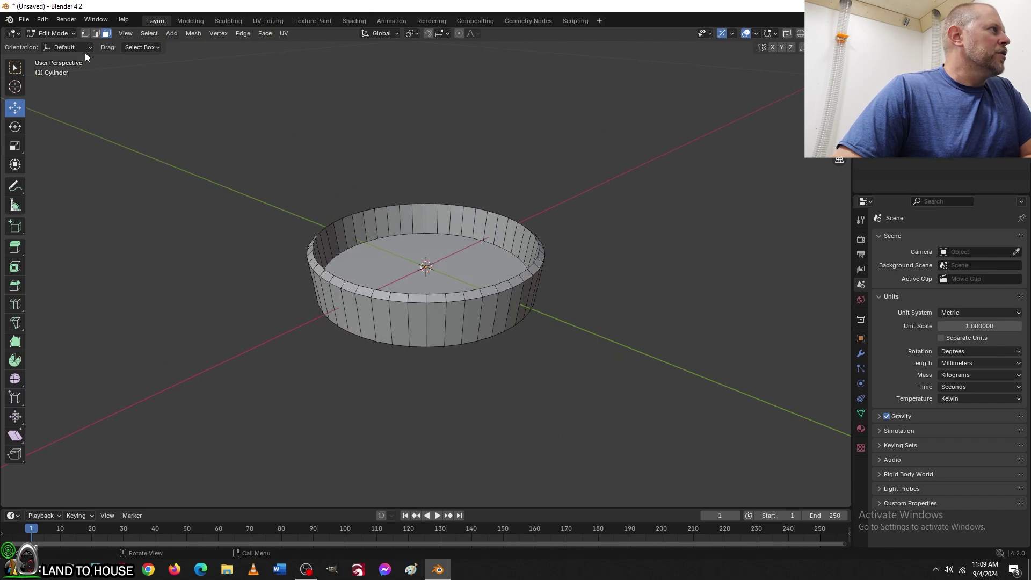
{"action": "left_click", "coordinate": [64, 33]}
{"action": "left_click", "coordinate": [64, 44]}
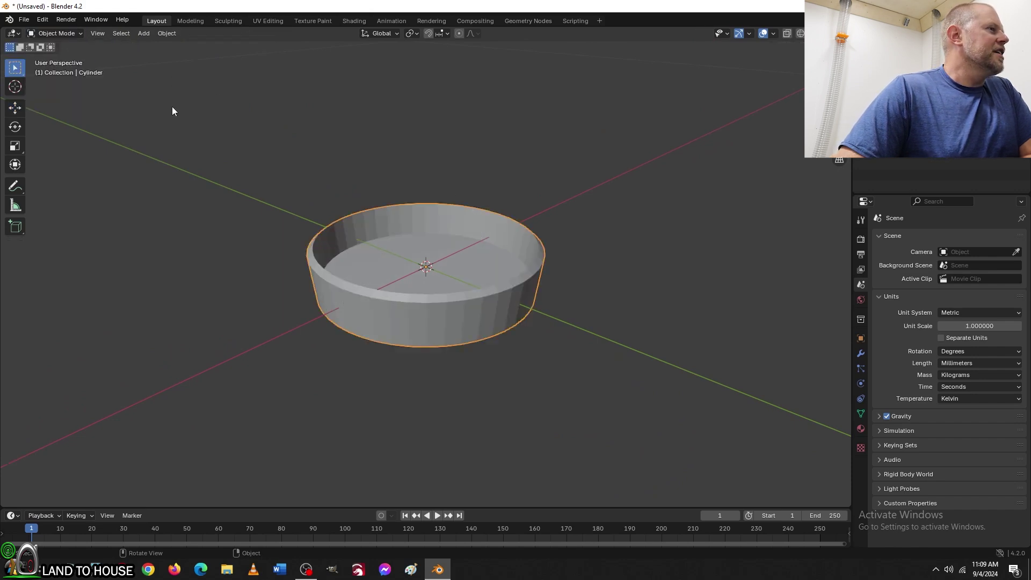
{"action": "left_click", "coordinate": [388, 230]}
{"action": "middle_click_drag", "start_coordinate": [417, 281], "coordinate": [377, 239]}
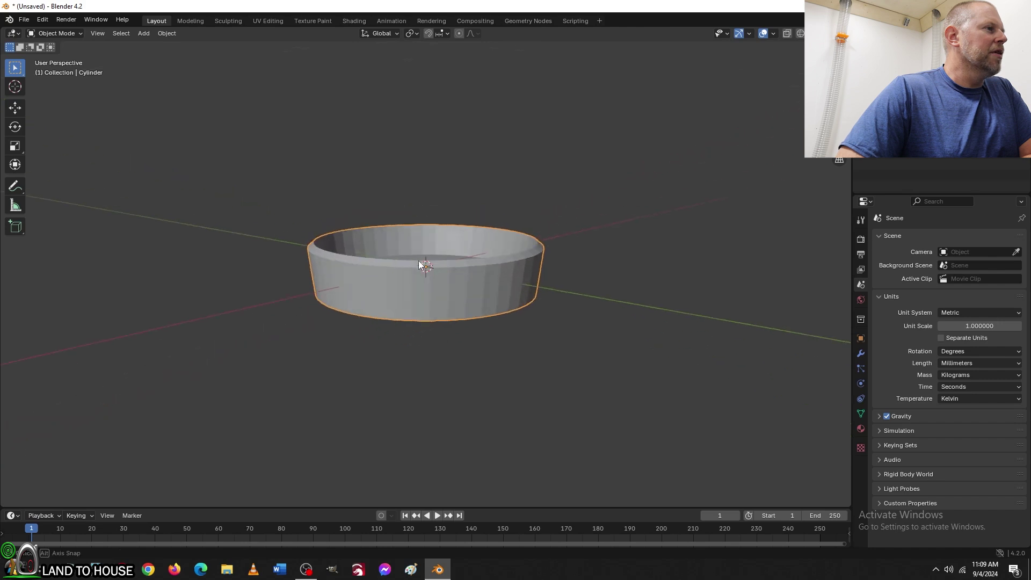
{"action": "left_click", "coordinate": [13, 108]}
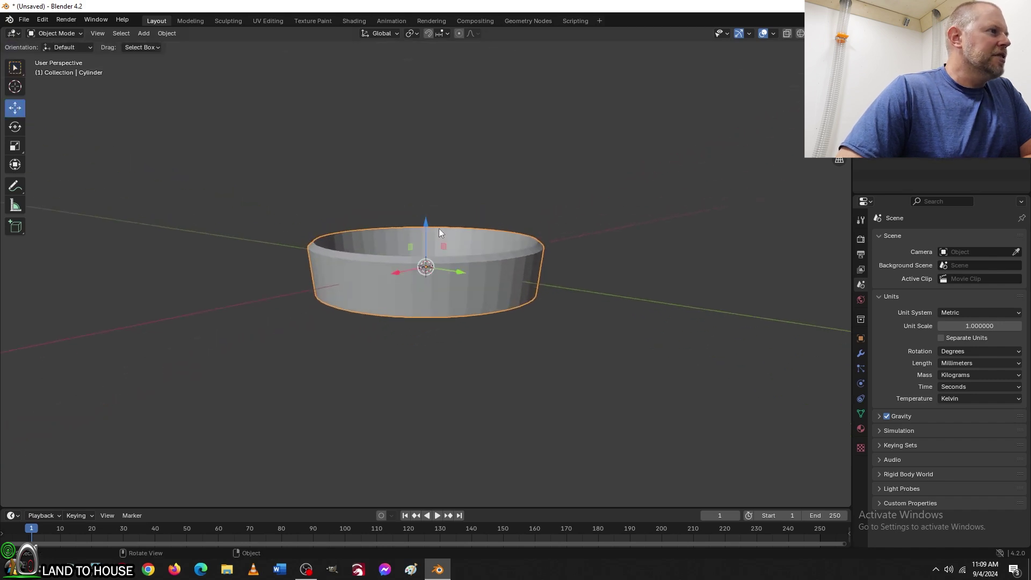
{"action": "left_click_drag", "start_coordinate": [423, 223], "coordinate": [426, 198]}
{"action": "mouse_move", "coordinate": [406, 243]}
{"action": "middle_mouse_down"}
{"action": "mouse_move", "coordinate": [407, 212]}
{"action": "mouse_move", "coordinate": [407, 229]}
{"action": "middle_mouse_up"}
{"action": "left_click", "coordinate": [571, 180]}
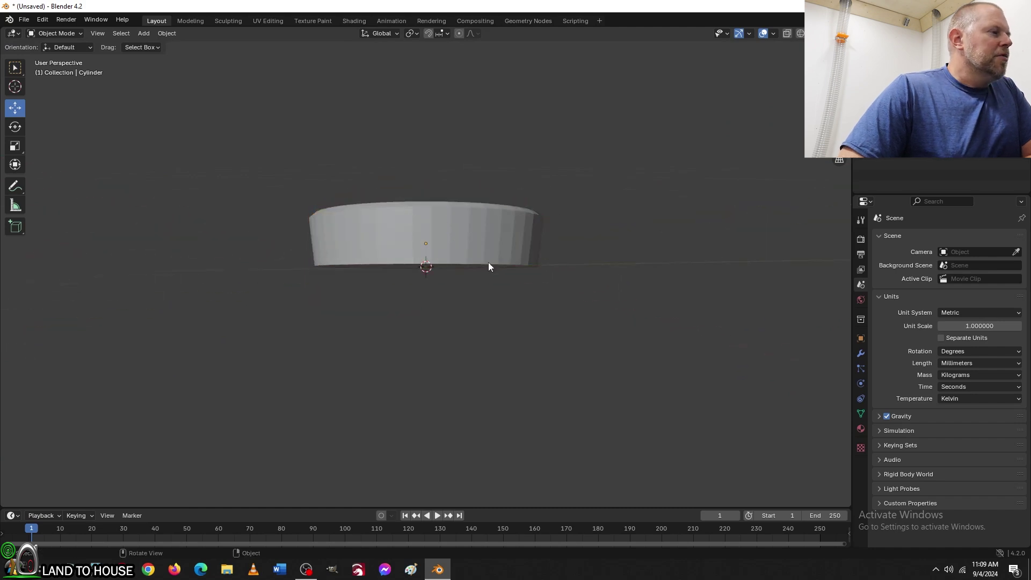
{"action": "middle_click_drag", "start_coordinate": [503, 172], "coordinate": [482, 214]}
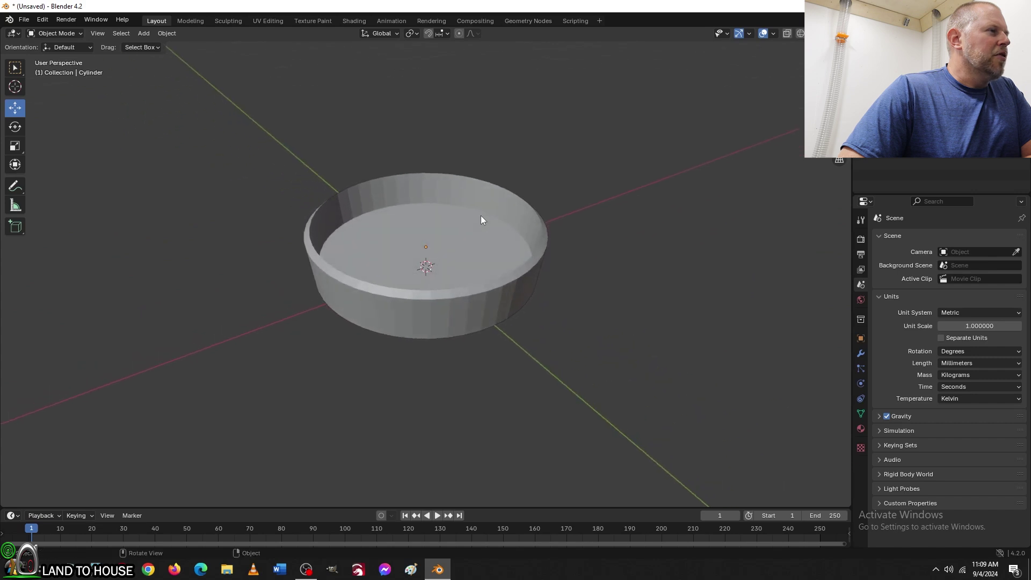
{"action": "scroll", "coordinate": [492, 214], "scroll_direction": "down", "scroll_amount": 3}
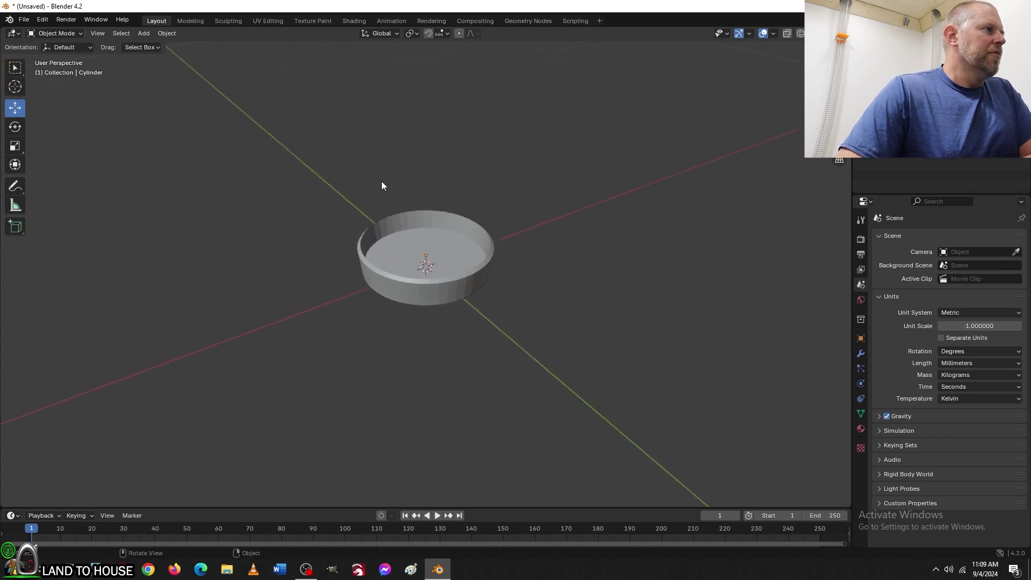
{"action": "mouse_move", "coordinate": [382, 185]}
{"action": "middle_mouse_down"}
{"action": "mouse_move", "coordinate": [425, 184]}
{"action": "mouse_move", "coordinate": [462, 153]}
{"action": "mouse_move", "coordinate": [459, 127]}
{"action": "mouse_move", "coordinate": [417, 180]}
{"action": "middle_mouse_up"}
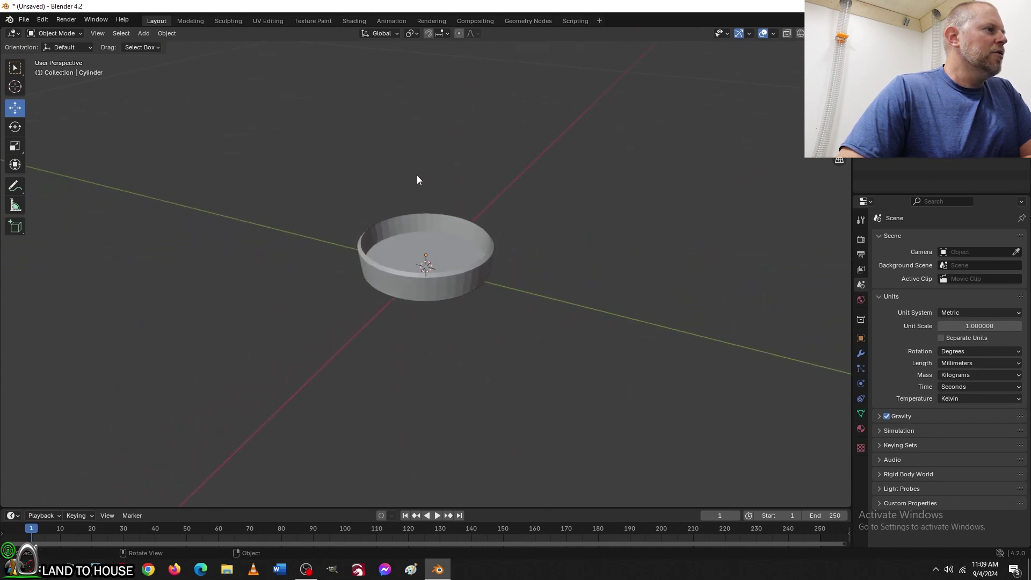
- Save the project to the Desktop as 'Flower Pot.blend'
{"action": "left_click", "coordinate": [25, 21]}
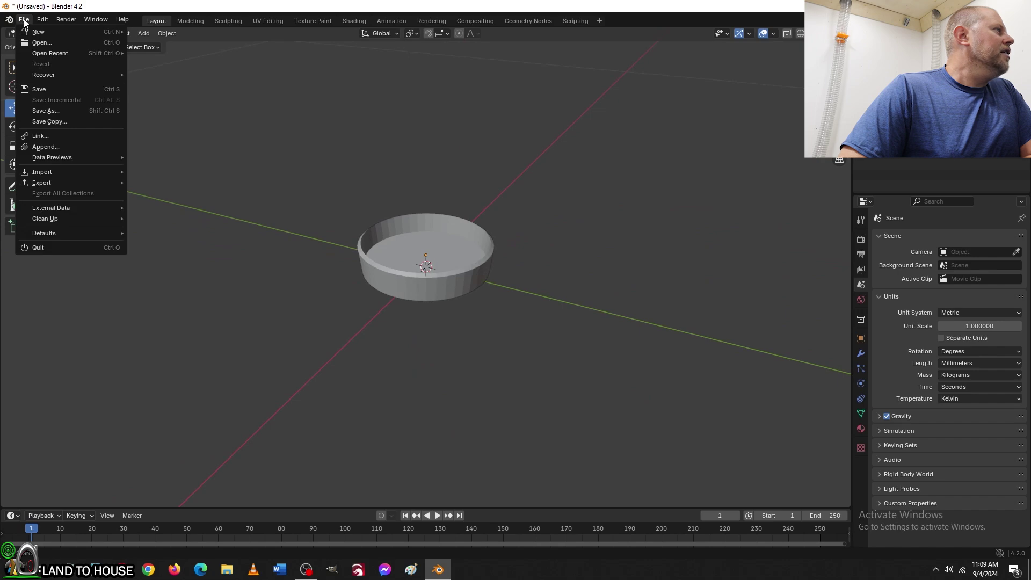
{"action": "left_click", "coordinate": [67, 111]}
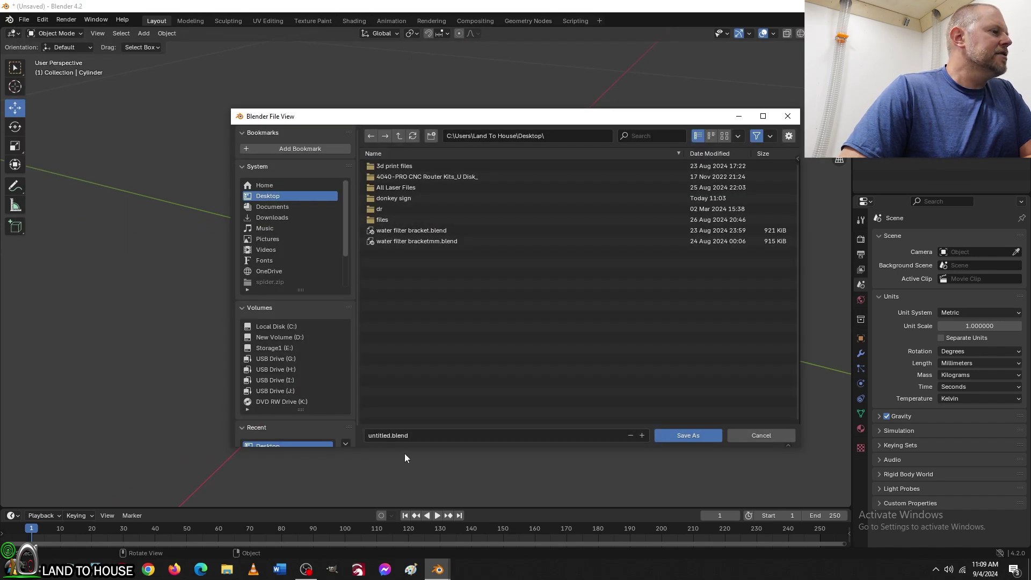
{"action": "left_click", "coordinate": [390, 437]}
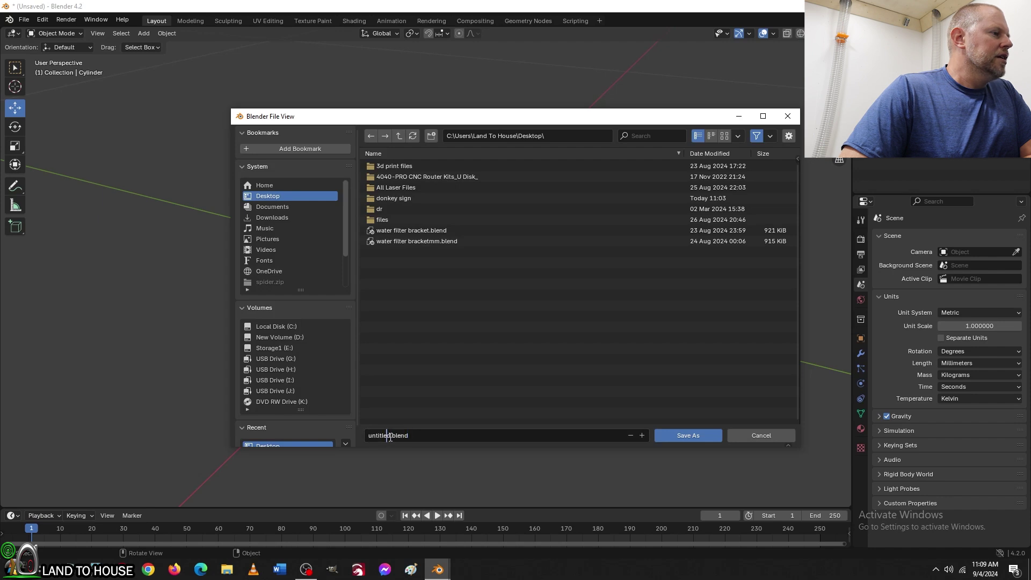
{"action": "key", "text": "BackSpace"}
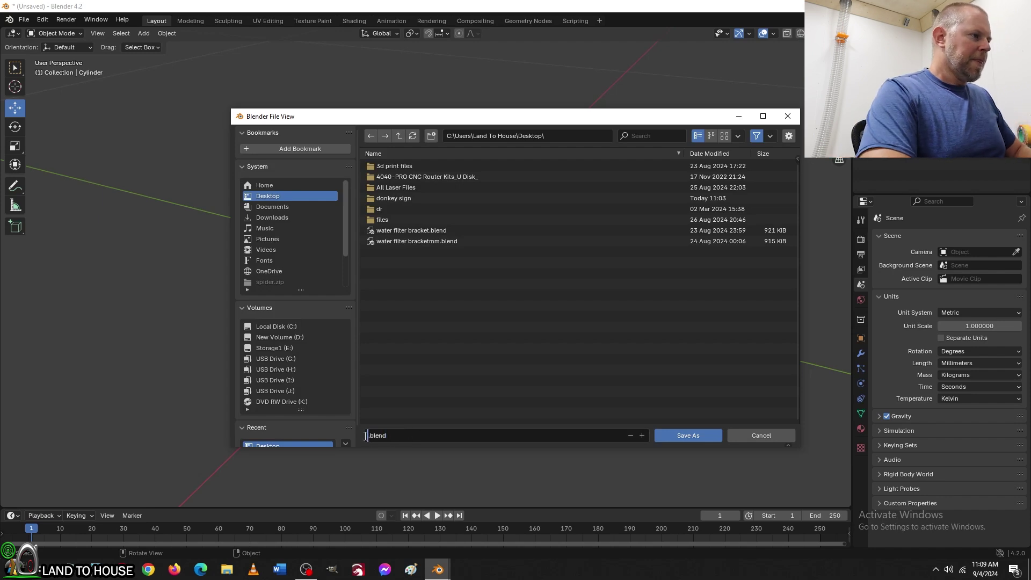
{"action": "type", "text": "Flo"}
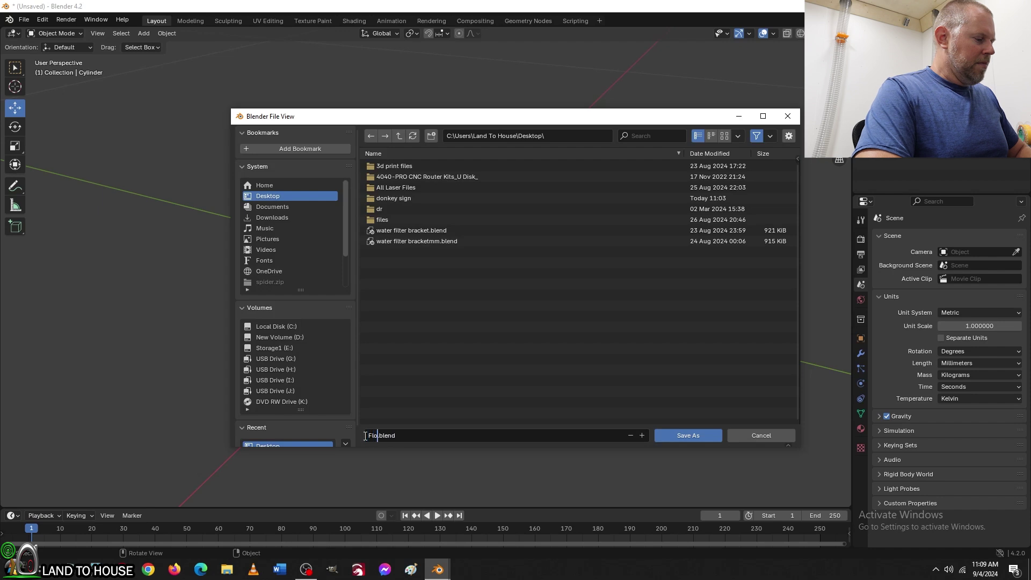
{"action": "type", "text": " Pot"}
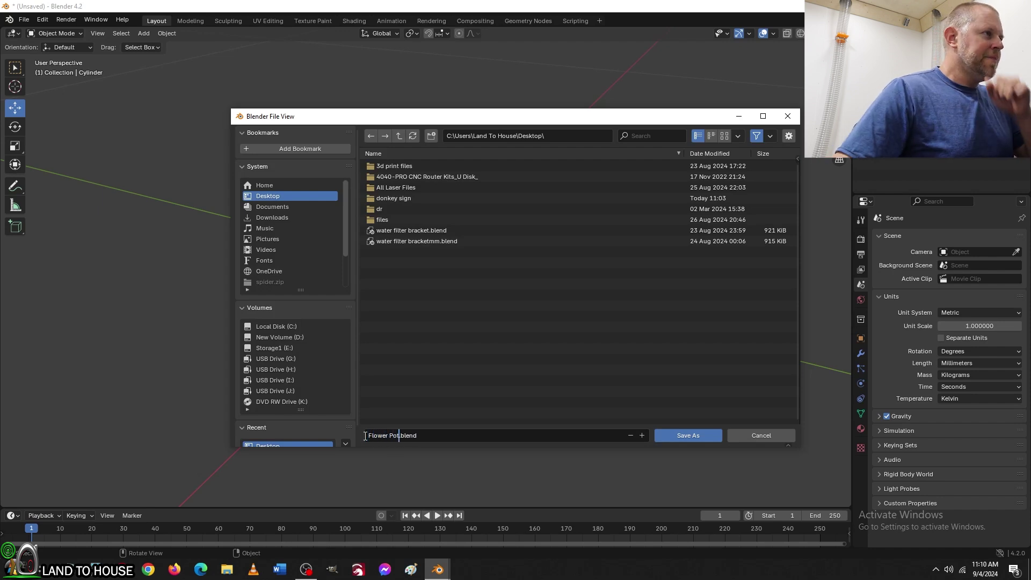
{"action": "left_click", "coordinate": [693, 436]}
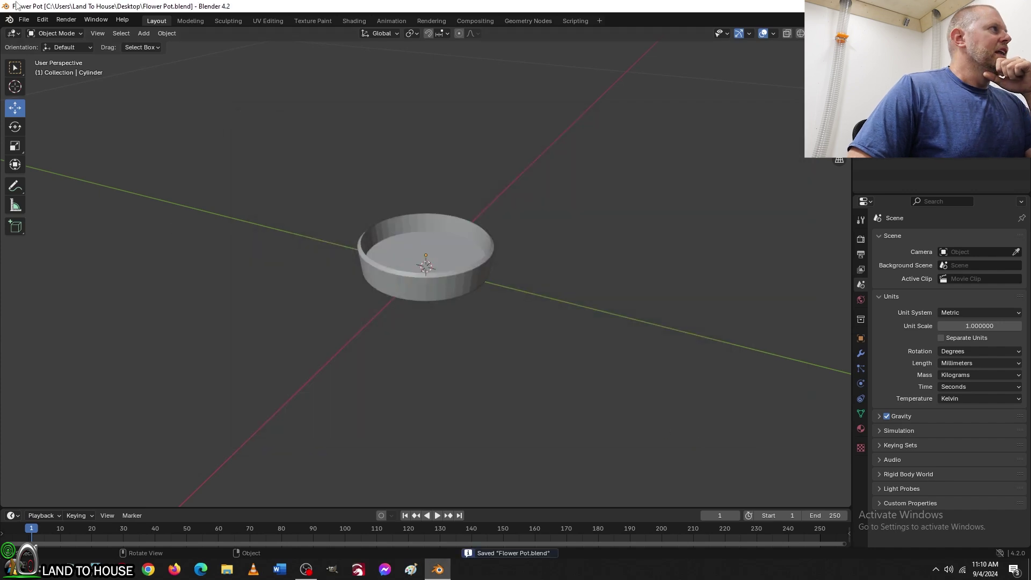
- Export the tray as 'Flower Pot.stl' at scale 1000 and minimize Blender
{"action": "left_click", "coordinate": [25, 22]}
{"action": "mouse_move", "coordinate": [41, 183]}
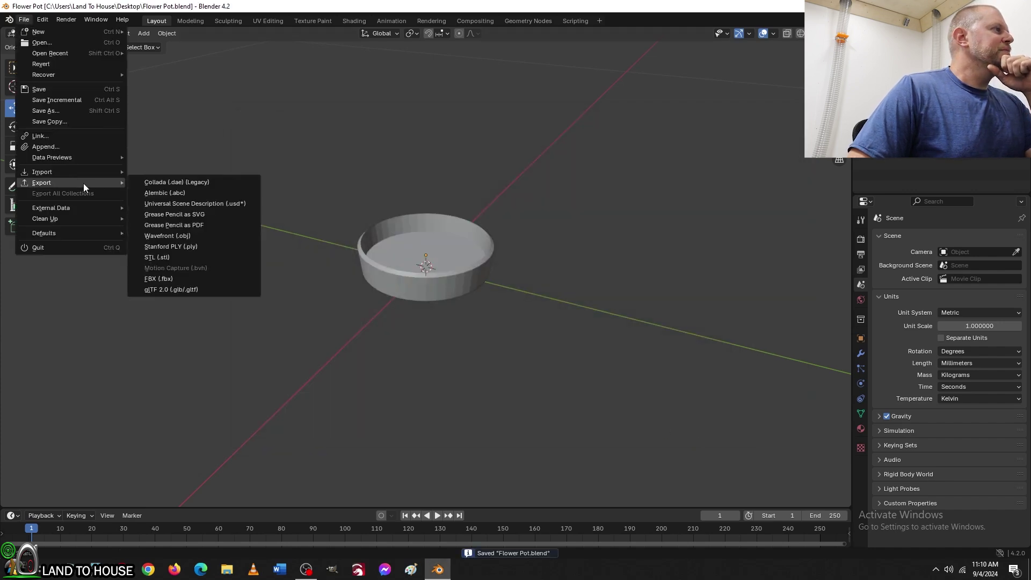
{"action": "left_click", "coordinate": [170, 257]}
{"action": "type", "text": "1000"}
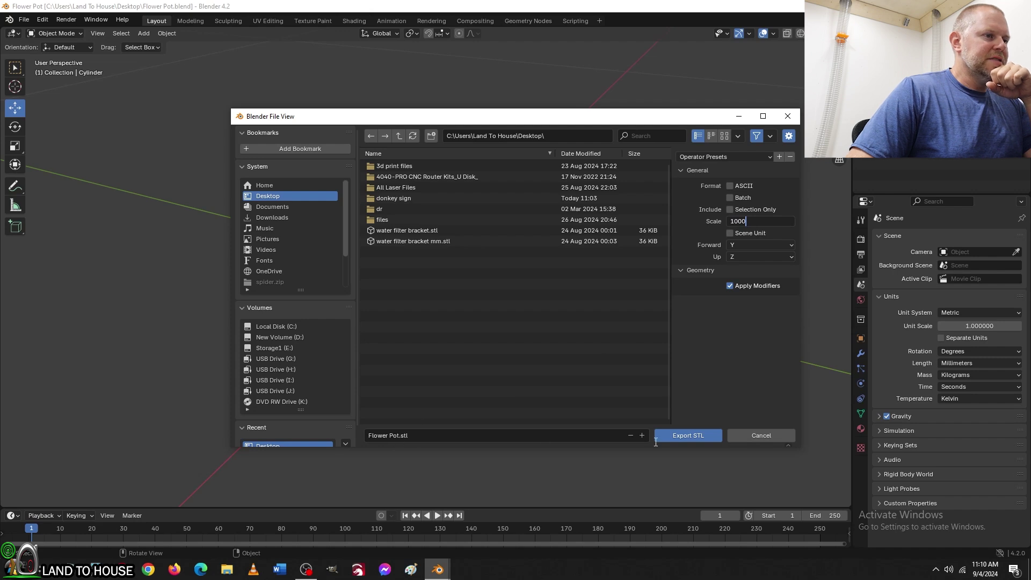
{"action": "left_click", "coordinate": [679, 436]}
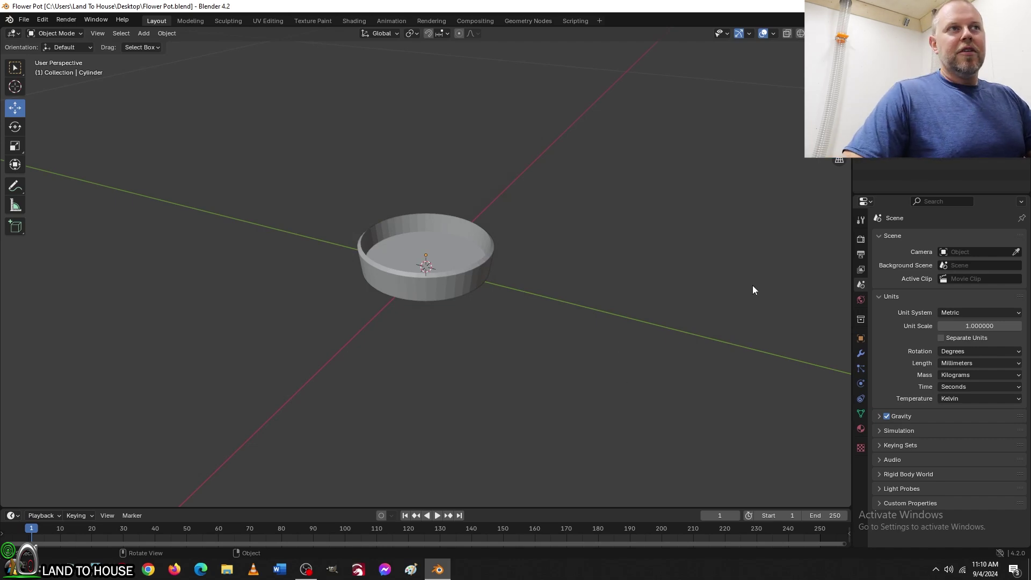
{"action": "key", "text": "super+d"}
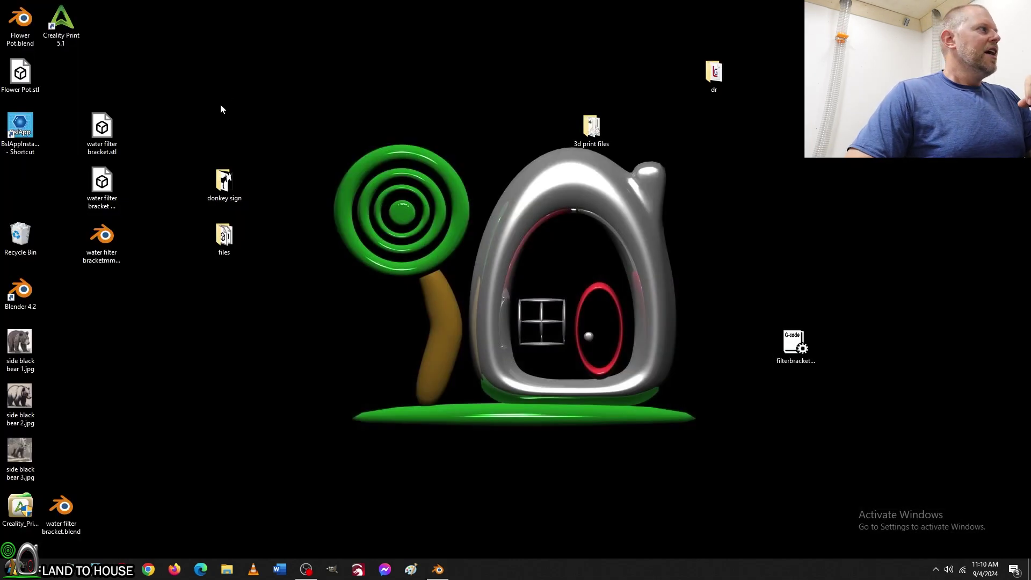
- Launch Creality Print and drag 'Flower Pot.stl' from the Desktop onto the build plate
{"action": "left_click", "coordinate": [62, 22]}
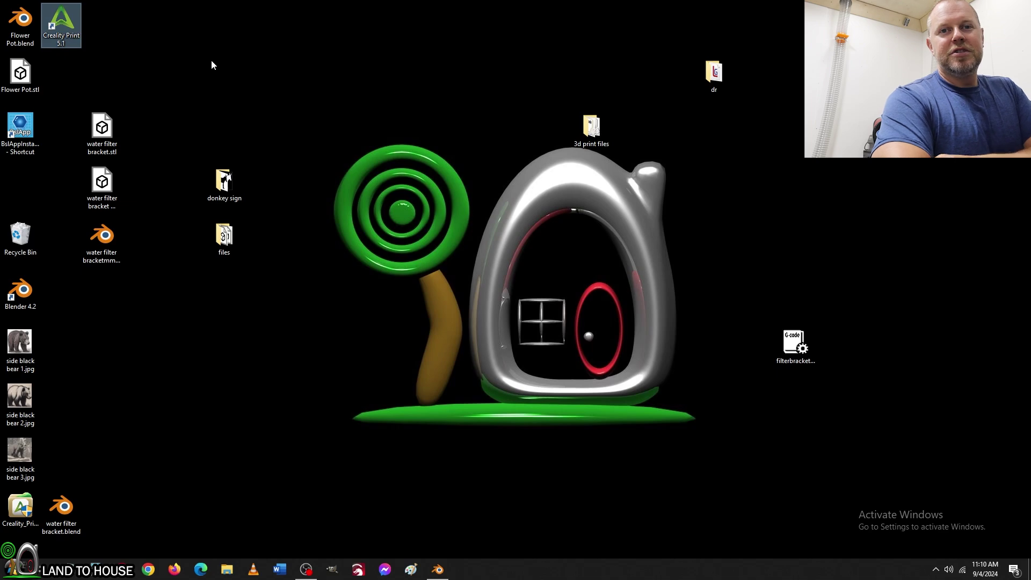
{"action": "key", "text": "Return"}
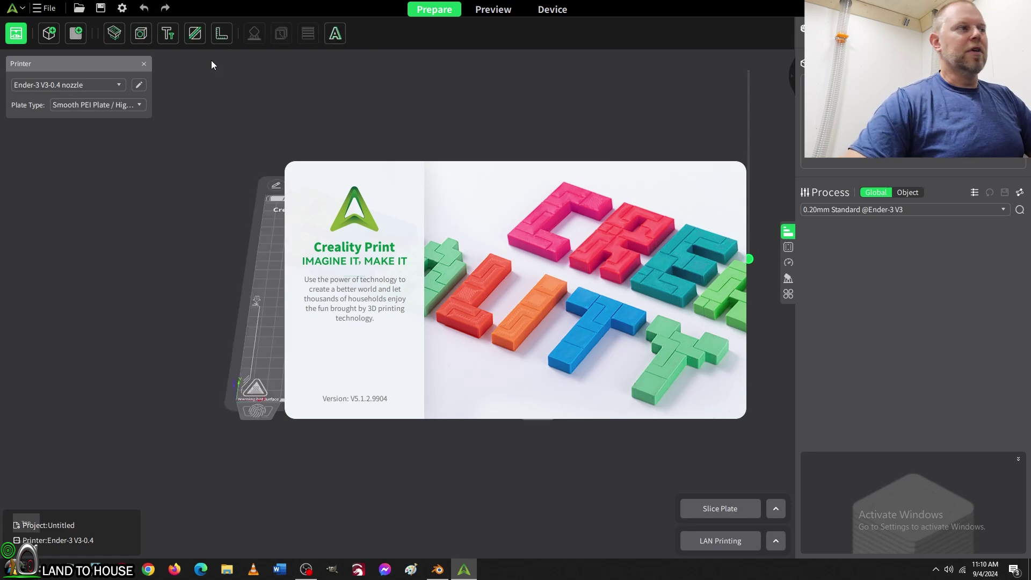
{"action": "left_click", "coordinate": [227, 570]}
{"action": "left_click", "coordinate": [429, 165]}
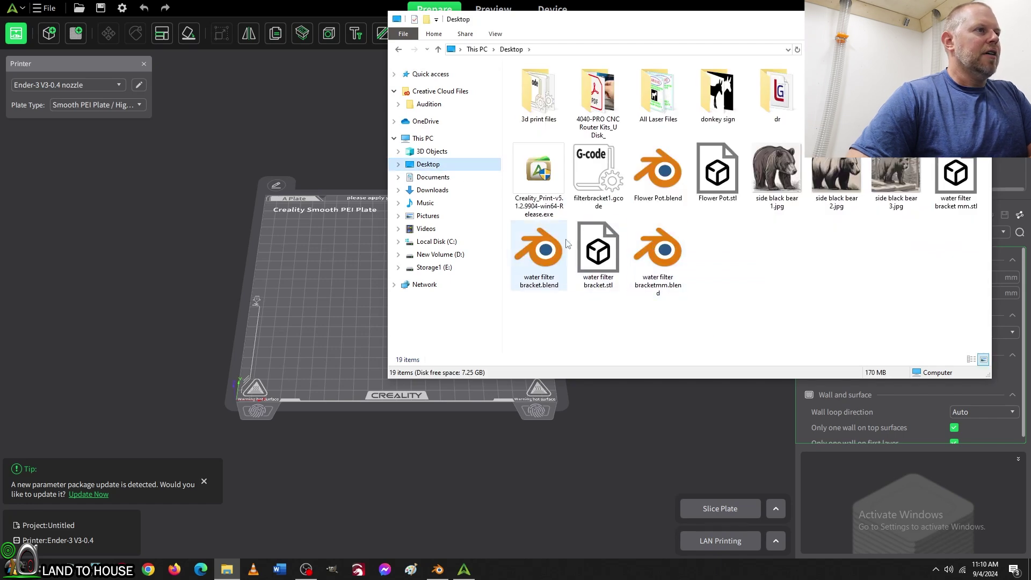
{"action": "left_click", "coordinate": [665, 182]}
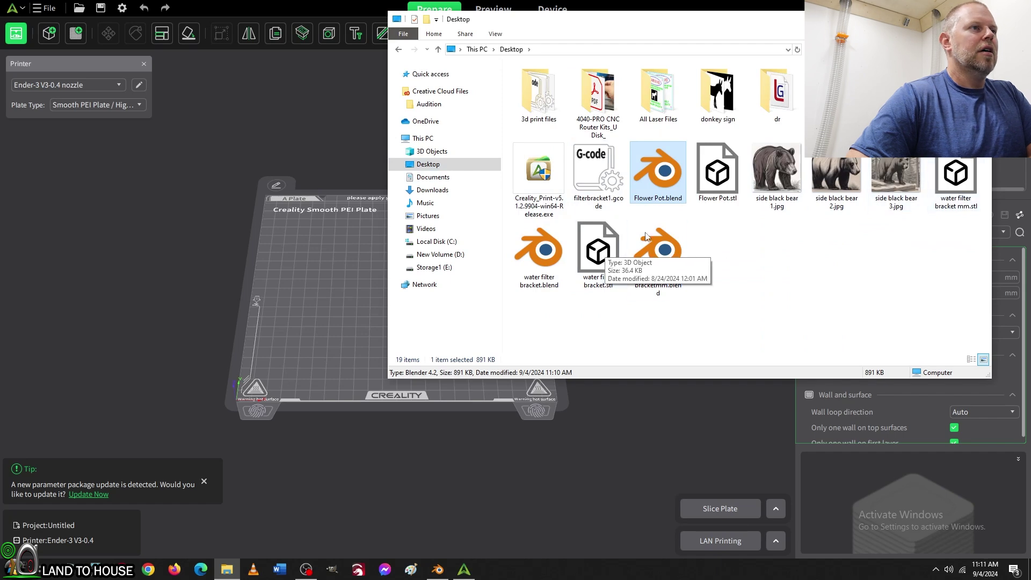
{"action": "left_click_drag", "start_coordinate": [717, 173], "coordinate": [348, 289]}
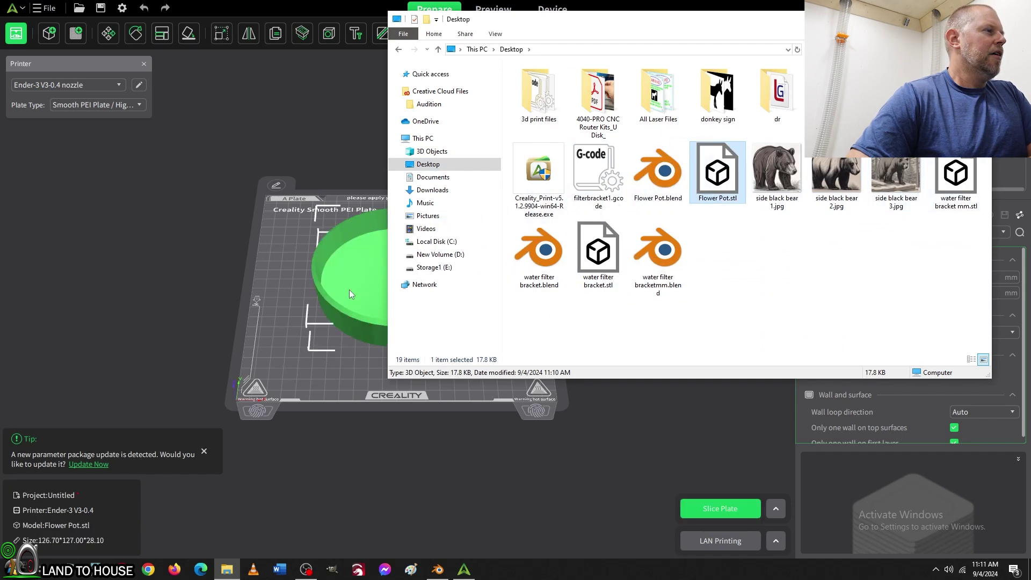
{"action": "left_click", "coordinate": [363, 9]}
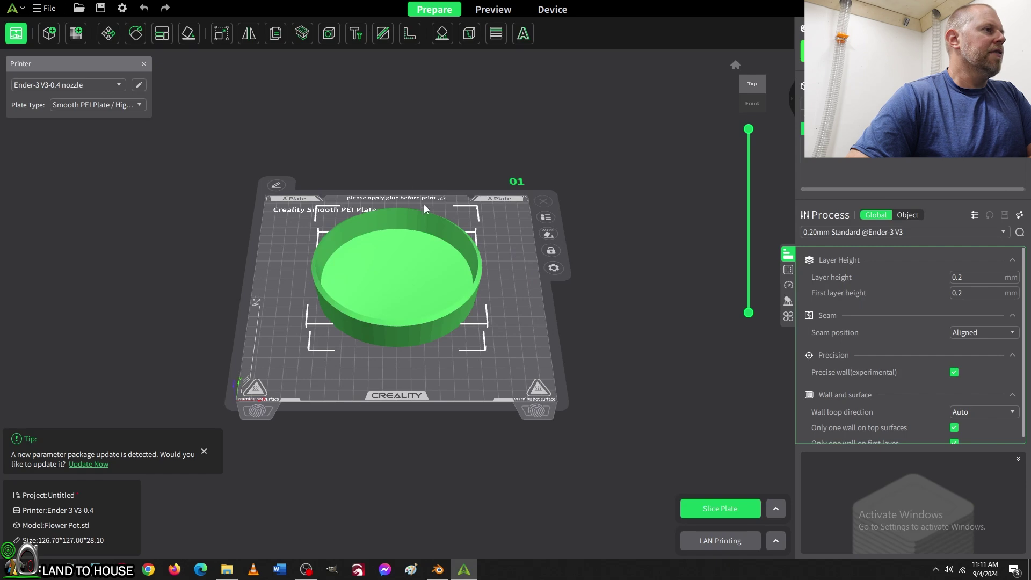
- Slice the flower-pot tray into a 0h48m36s print using 45.76 g of filament
{"action": "mouse_move", "coordinate": [475, 252]}
{"action": "left_mouse_down"}
{"action": "mouse_move", "coordinate": [335, 169]}
{"action": "mouse_move", "coordinate": [534, 283]}
{"action": "mouse_move", "coordinate": [455, 230]}
{"action": "left_mouse_up"}
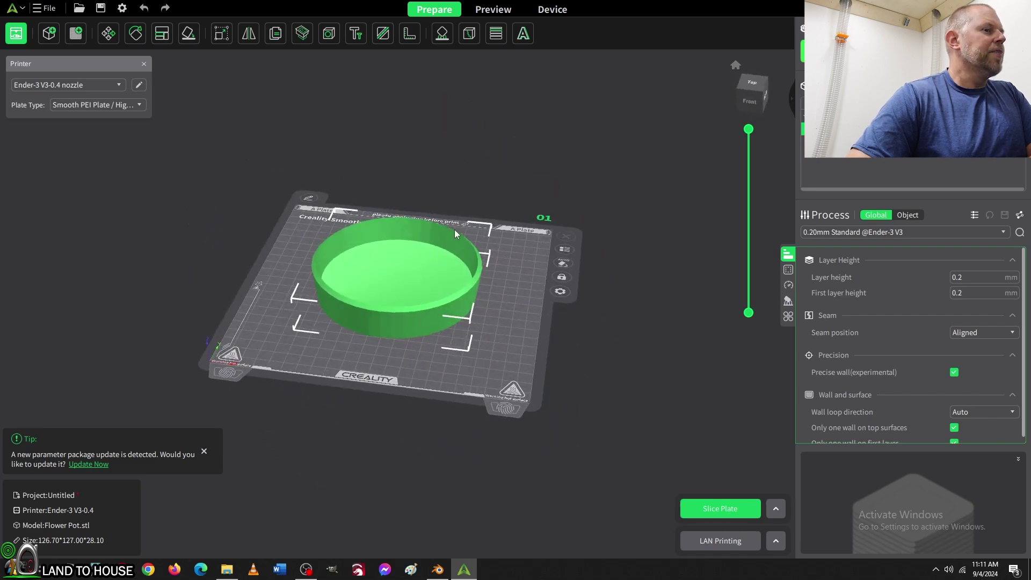
{"action": "left_click", "coordinate": [721, 510]}
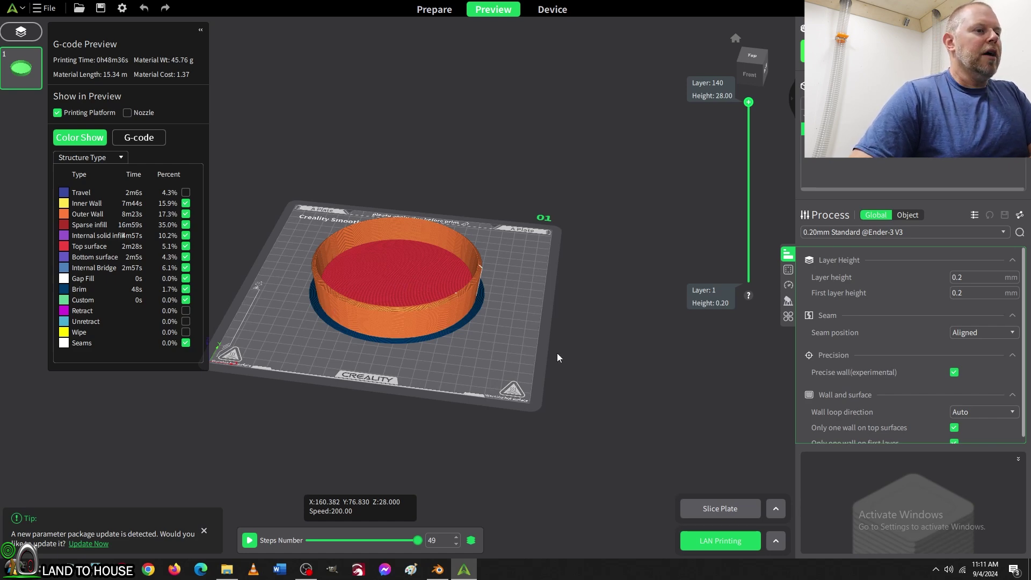
{"action": "left_click", "coordinate": [774, 542]}
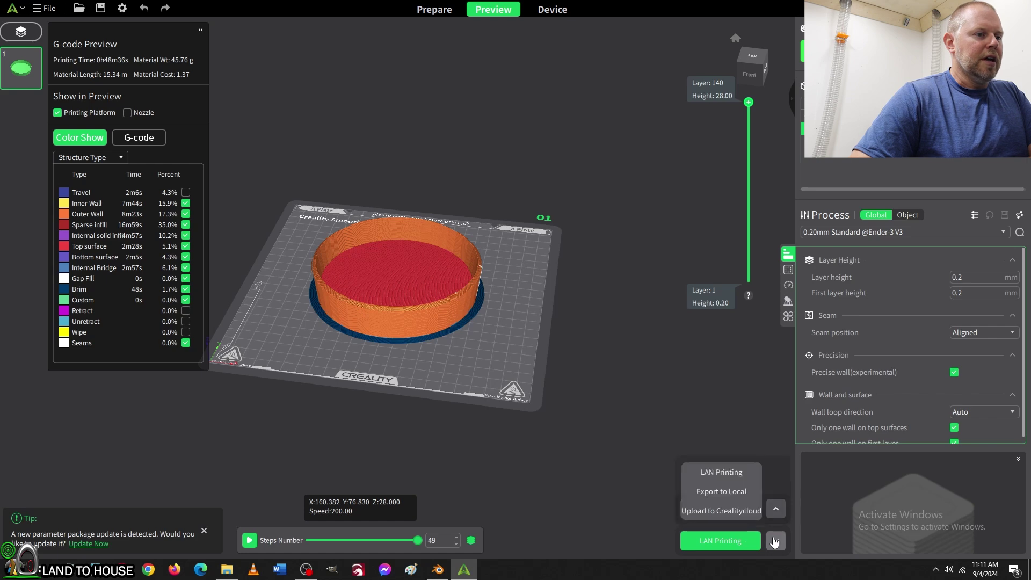
- Export the G-code locally, replacing the suggested name Flower_PLA_48m with Flowerpotpla
{"action": "left_click", "coordinate": [720, 492]}
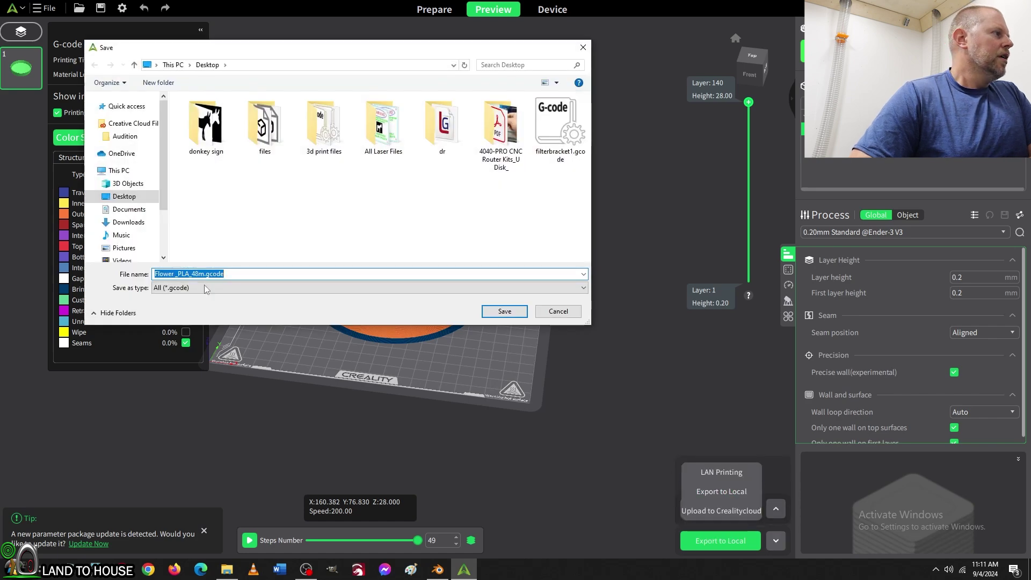
{"action": "left_click", "coordinate": [189, 274]}
{"action": "left_click_drag", "start_coordinate": [197, 274], "coordinate": [151, 273]}
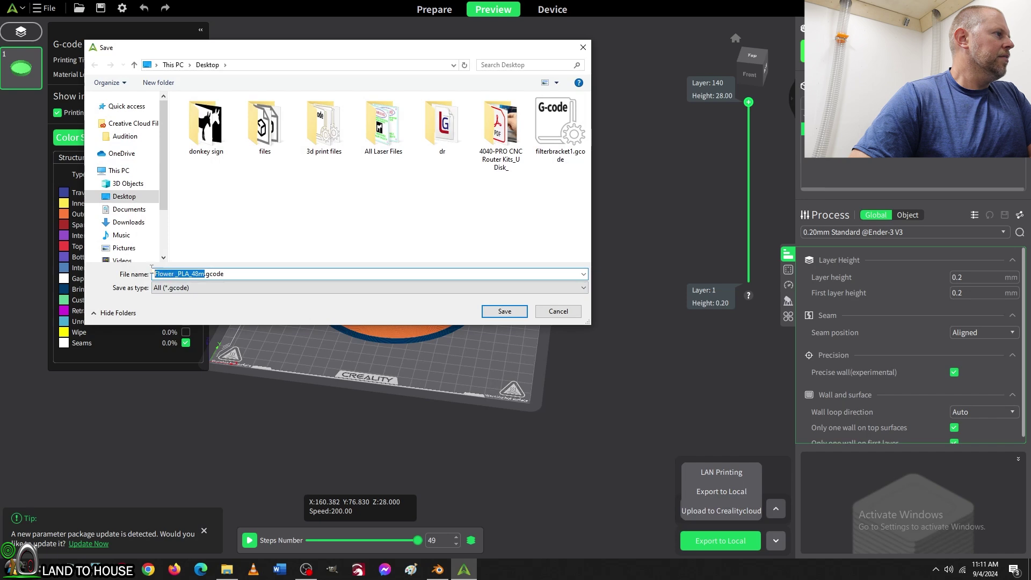
{"action": "type", "text": "f"}
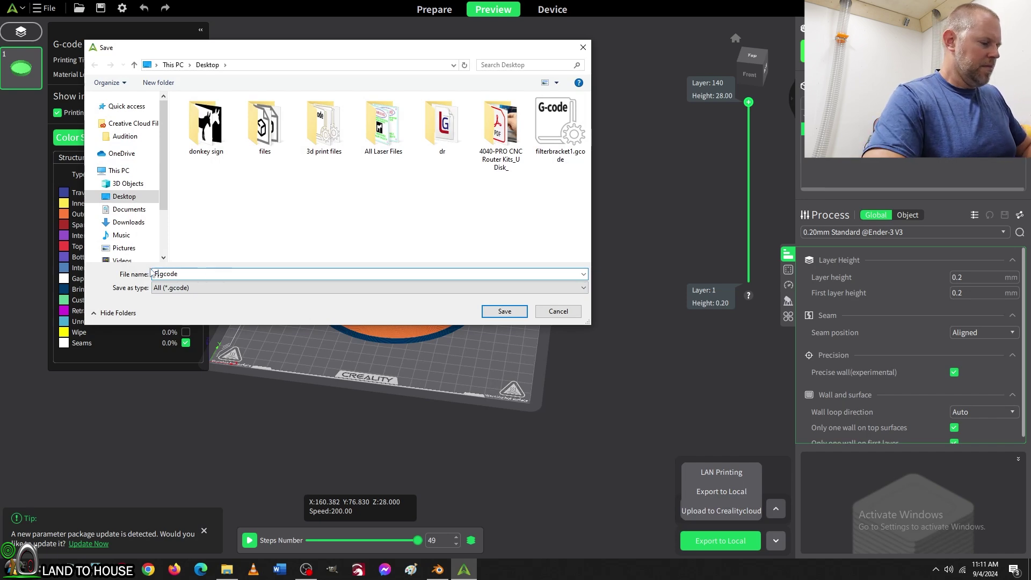
{"action": "type", "text": "il"}
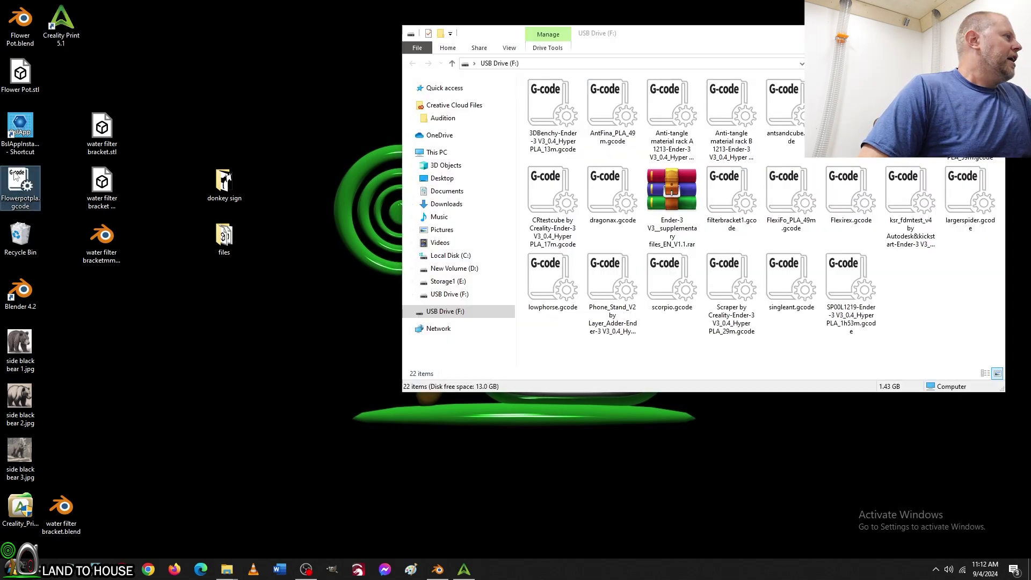
- Drag Flowerpotpla.gcode from the desktop into the USB Drive (F:) window
{"action": "left_click_drag", "start_coordinate": [15, 193], "coordinate": [925, 311]}
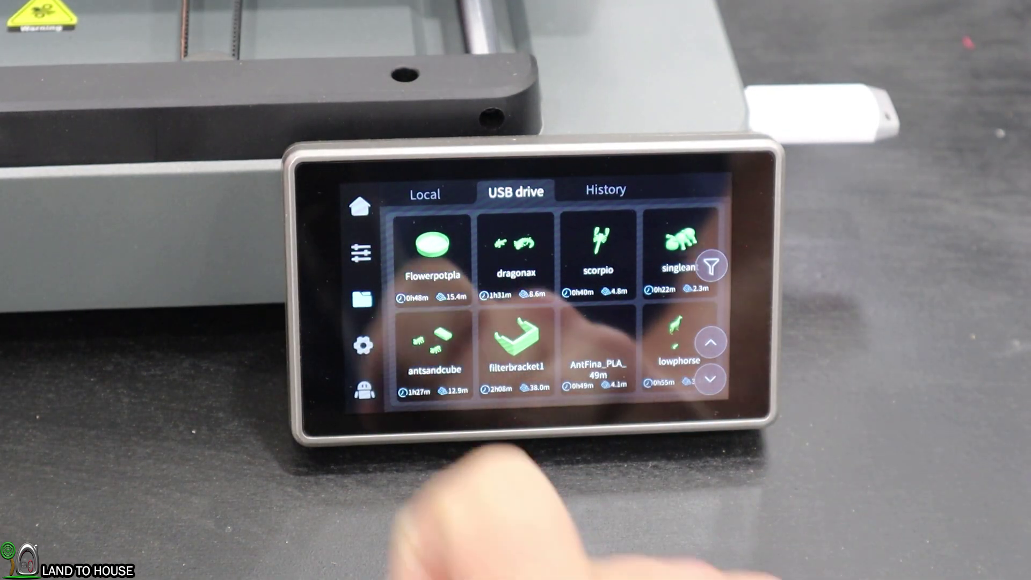
- Select Flowerpotpla on the USB drive and start printing it with calibration
{"action": "left_click", "coordinate": [431, 242]}
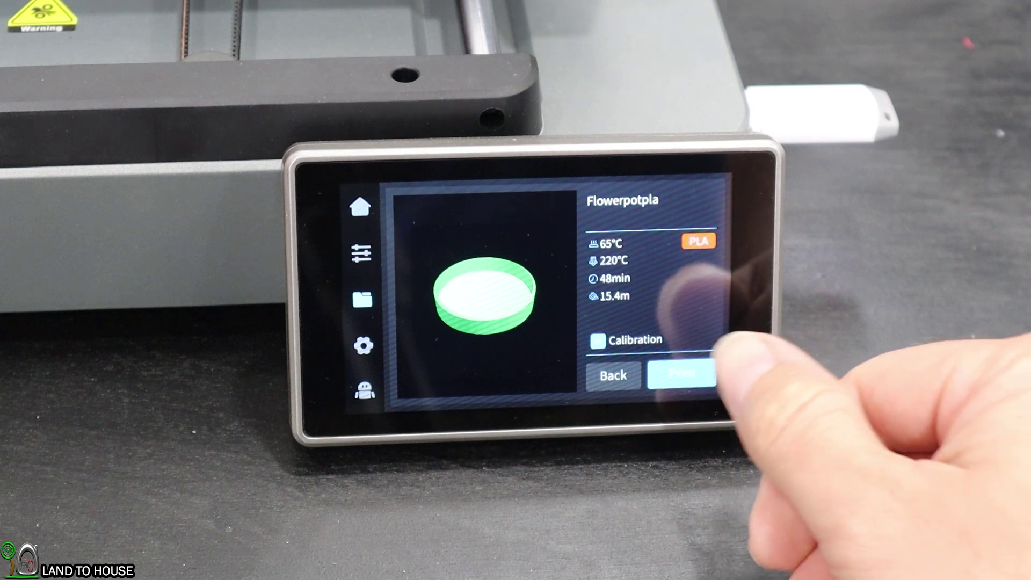
{"action": "left_click", "coordinate": [681, 375]}
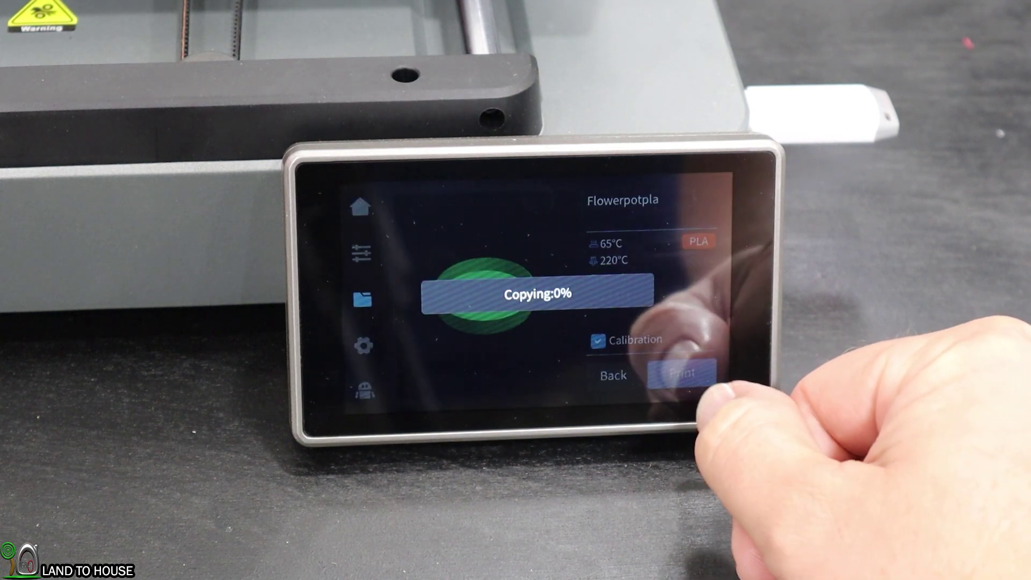